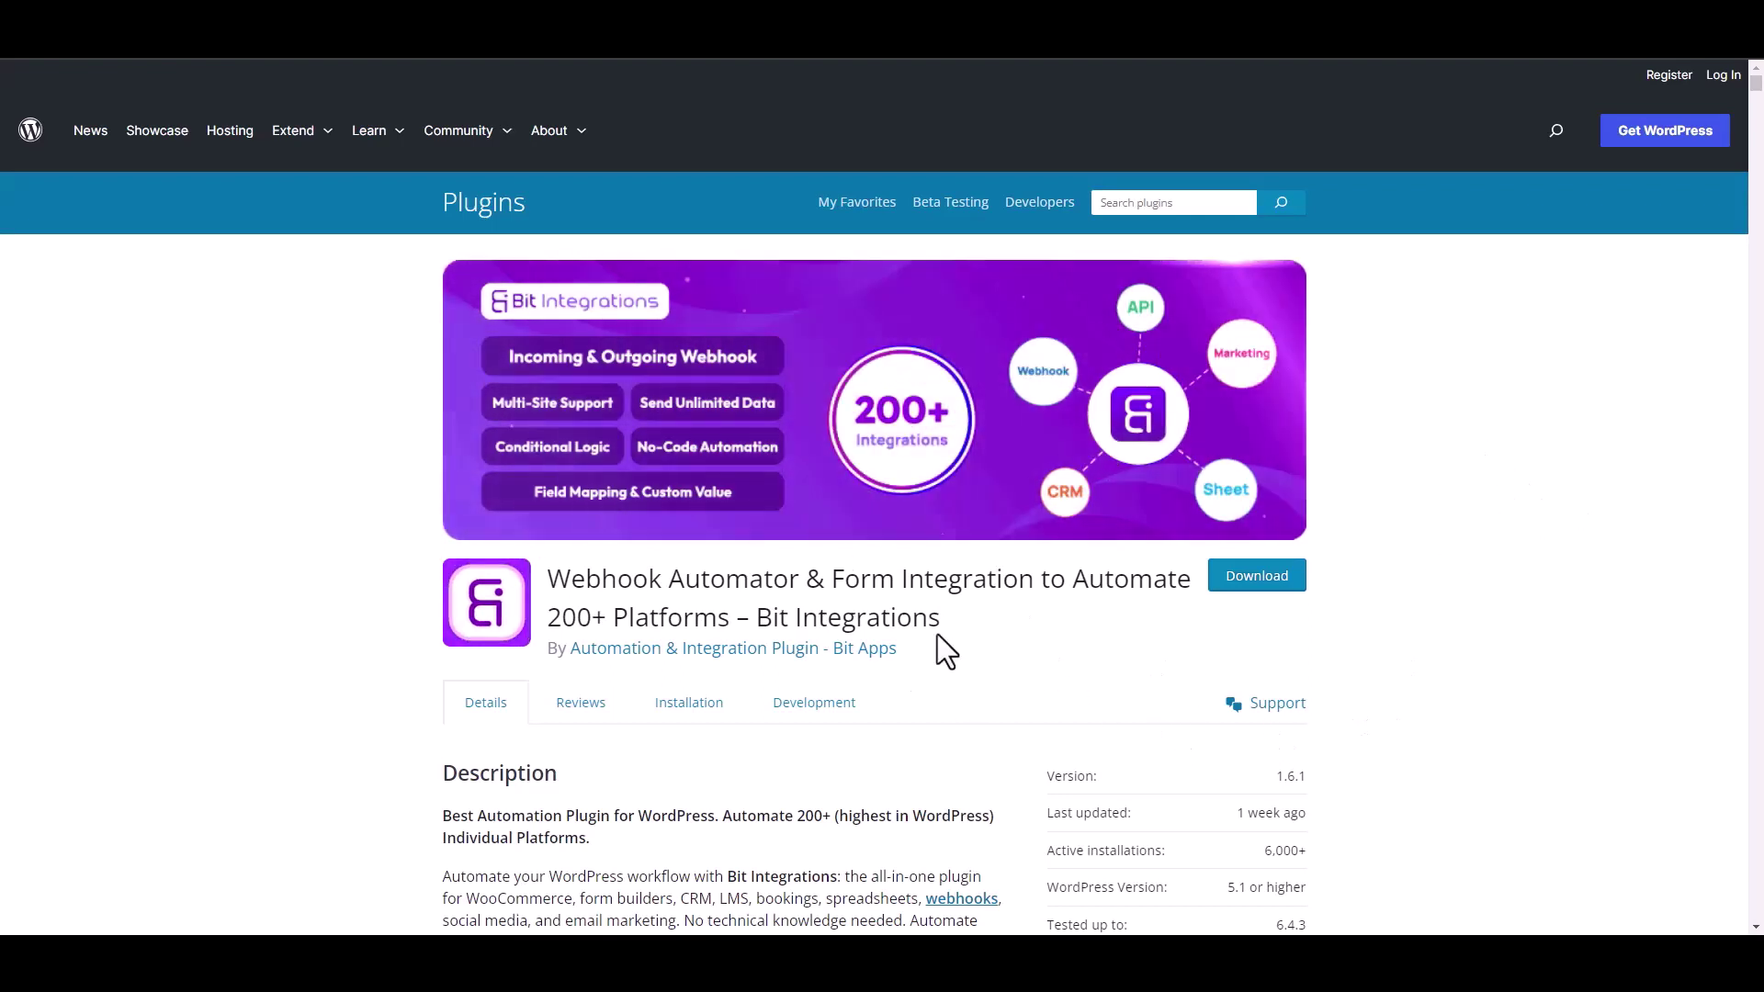
# Start a new Bit Integrations integration and pick WSForm as its trigger via the 'ws' search
pyautogui.moveTo(756, 618); pyautogui.dragTo(961, 635)
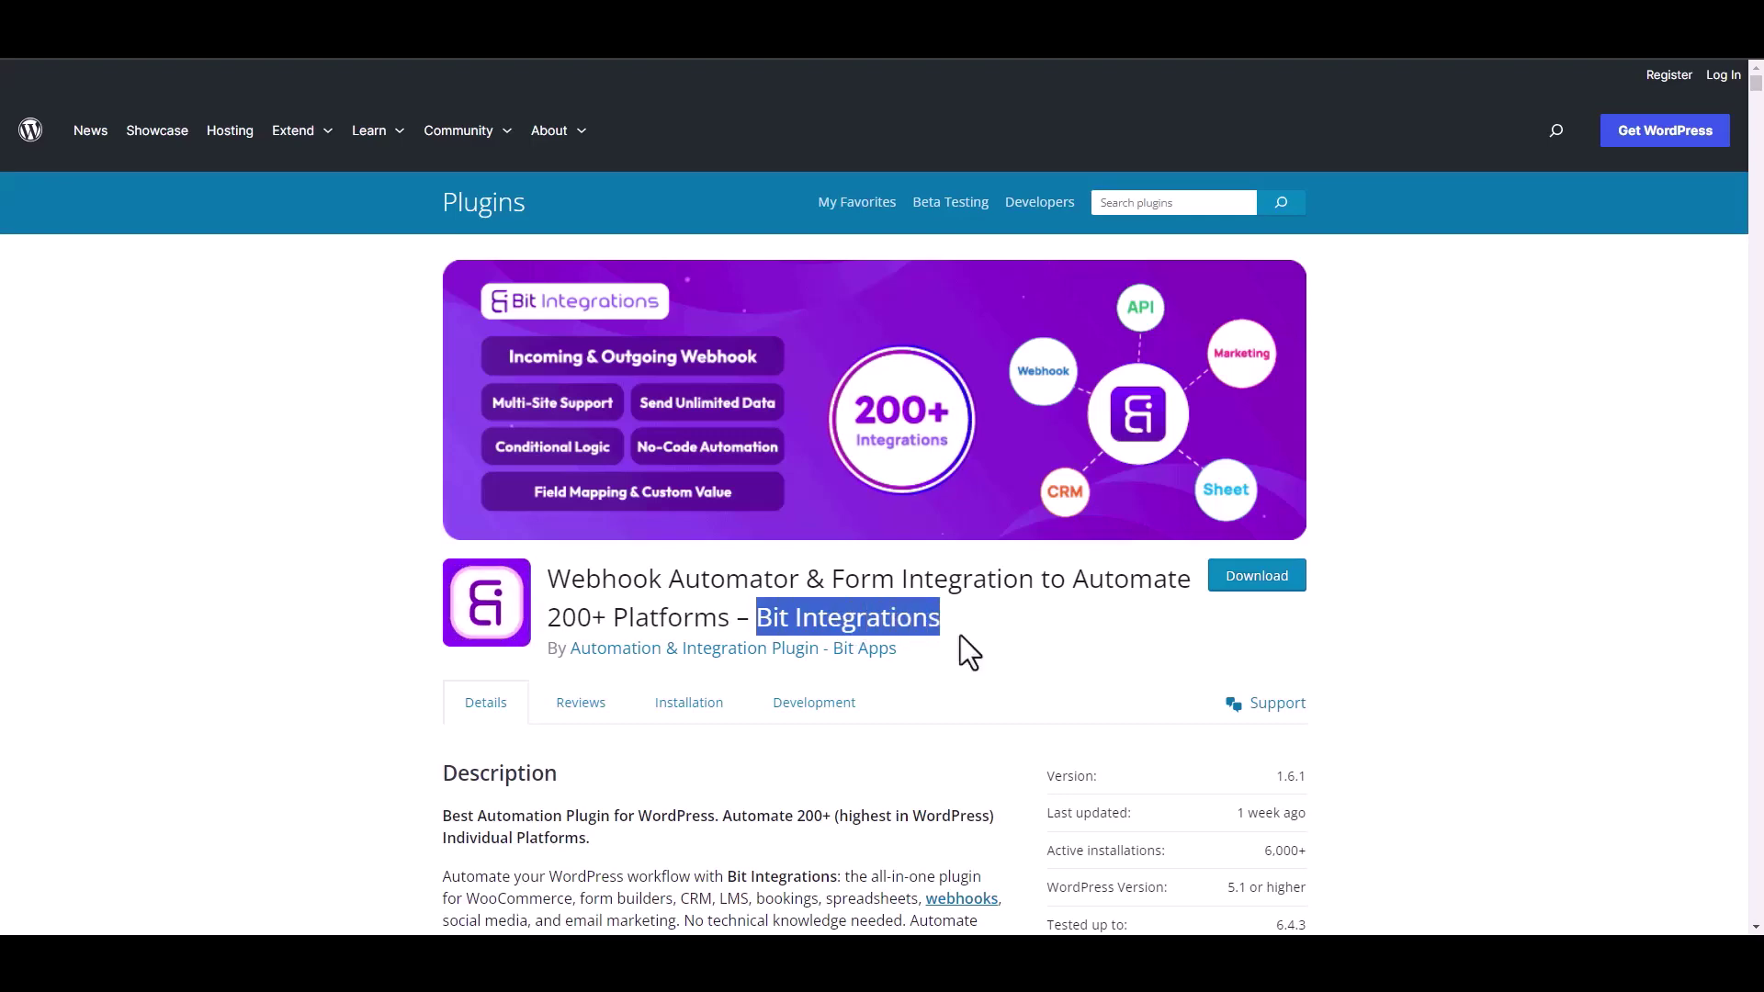
pyautogui.click(974, 642)
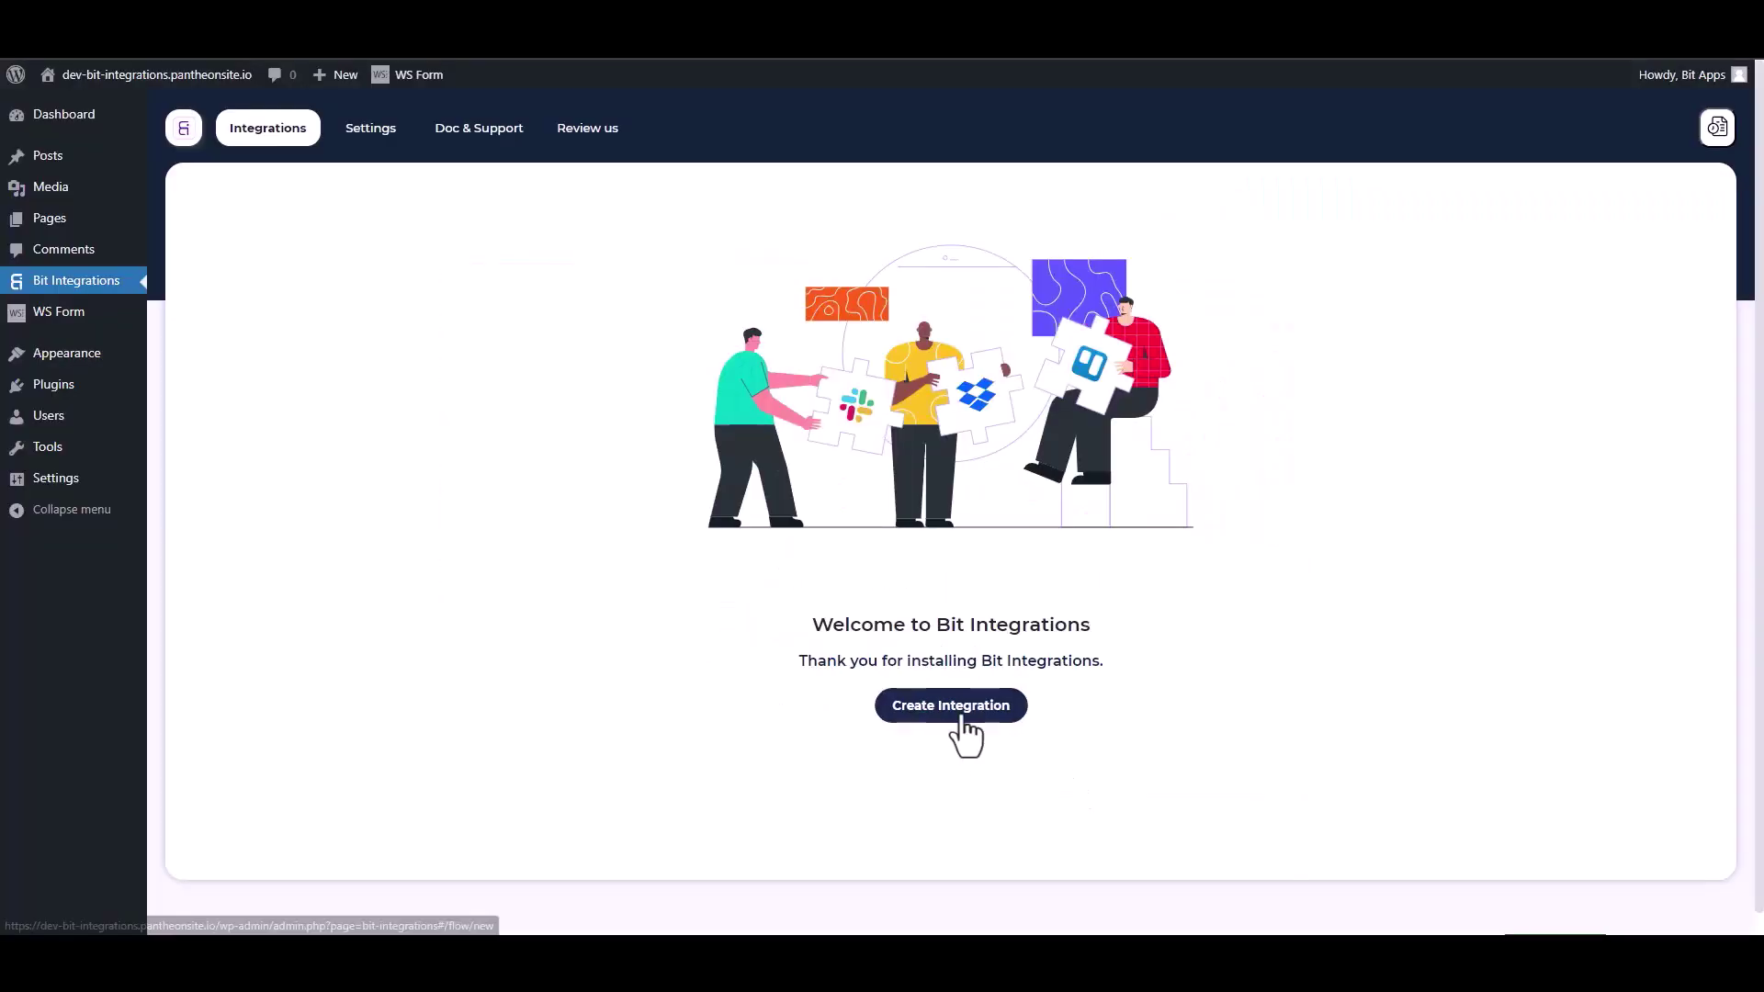
pyautogui.click(960, 712)
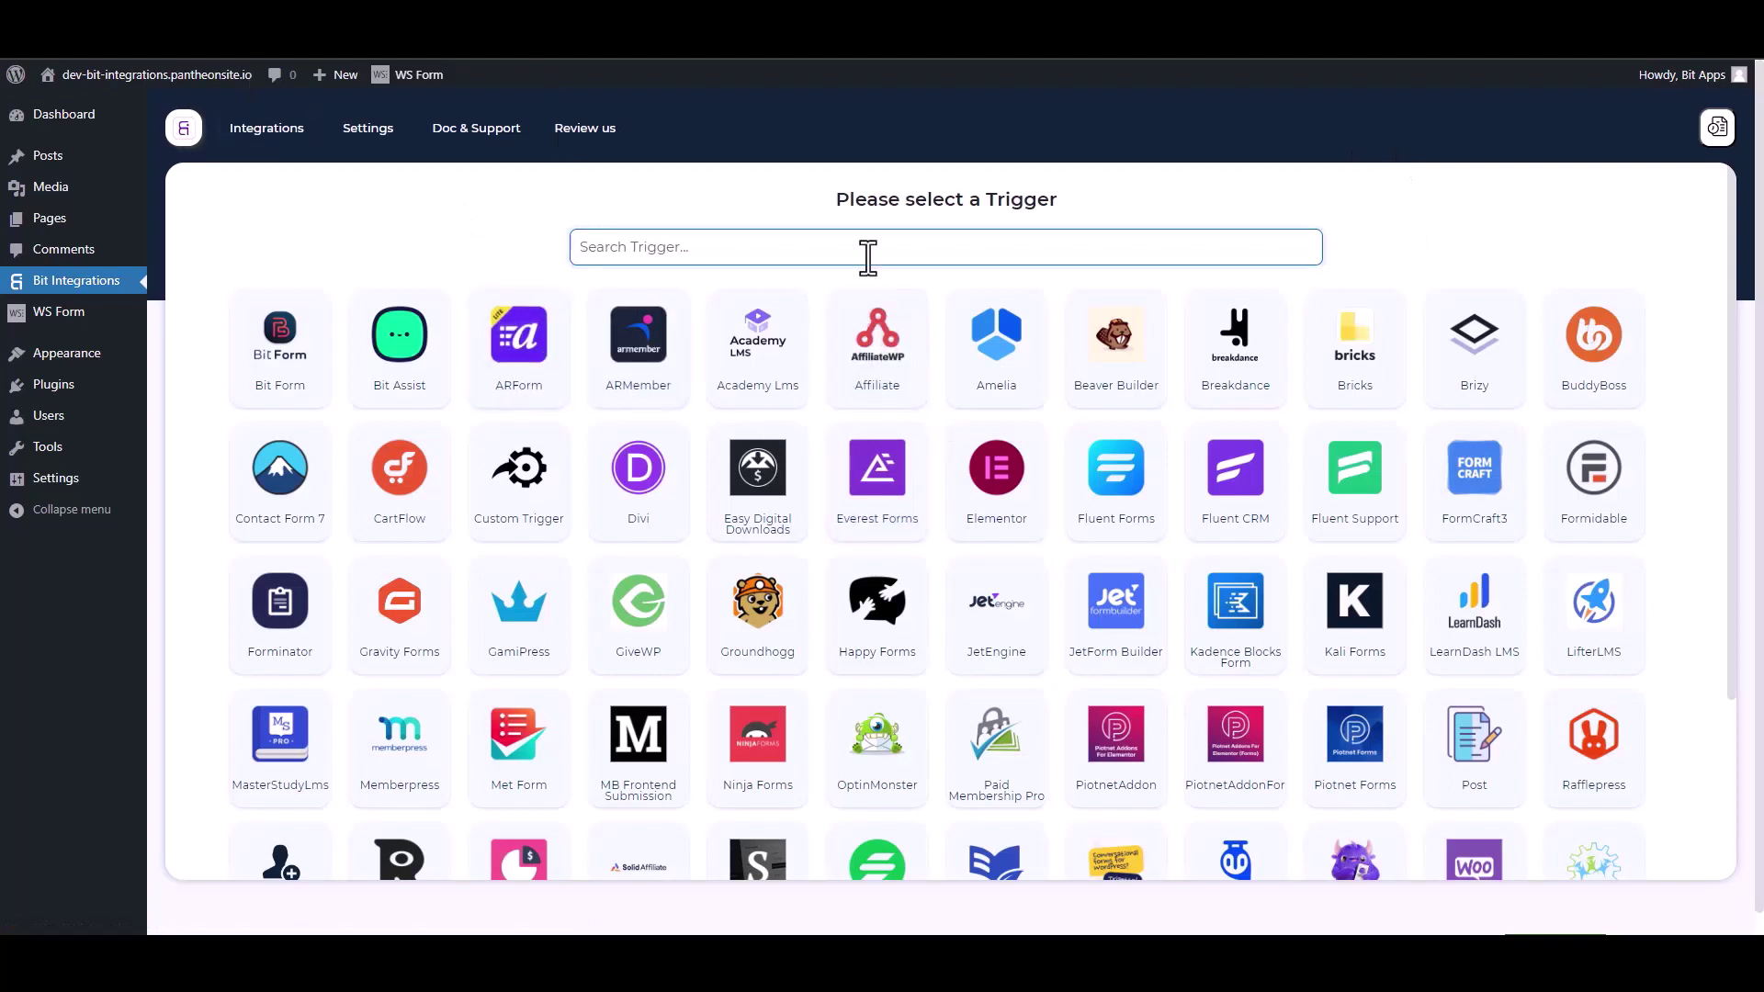
pyautogui.write('ws')
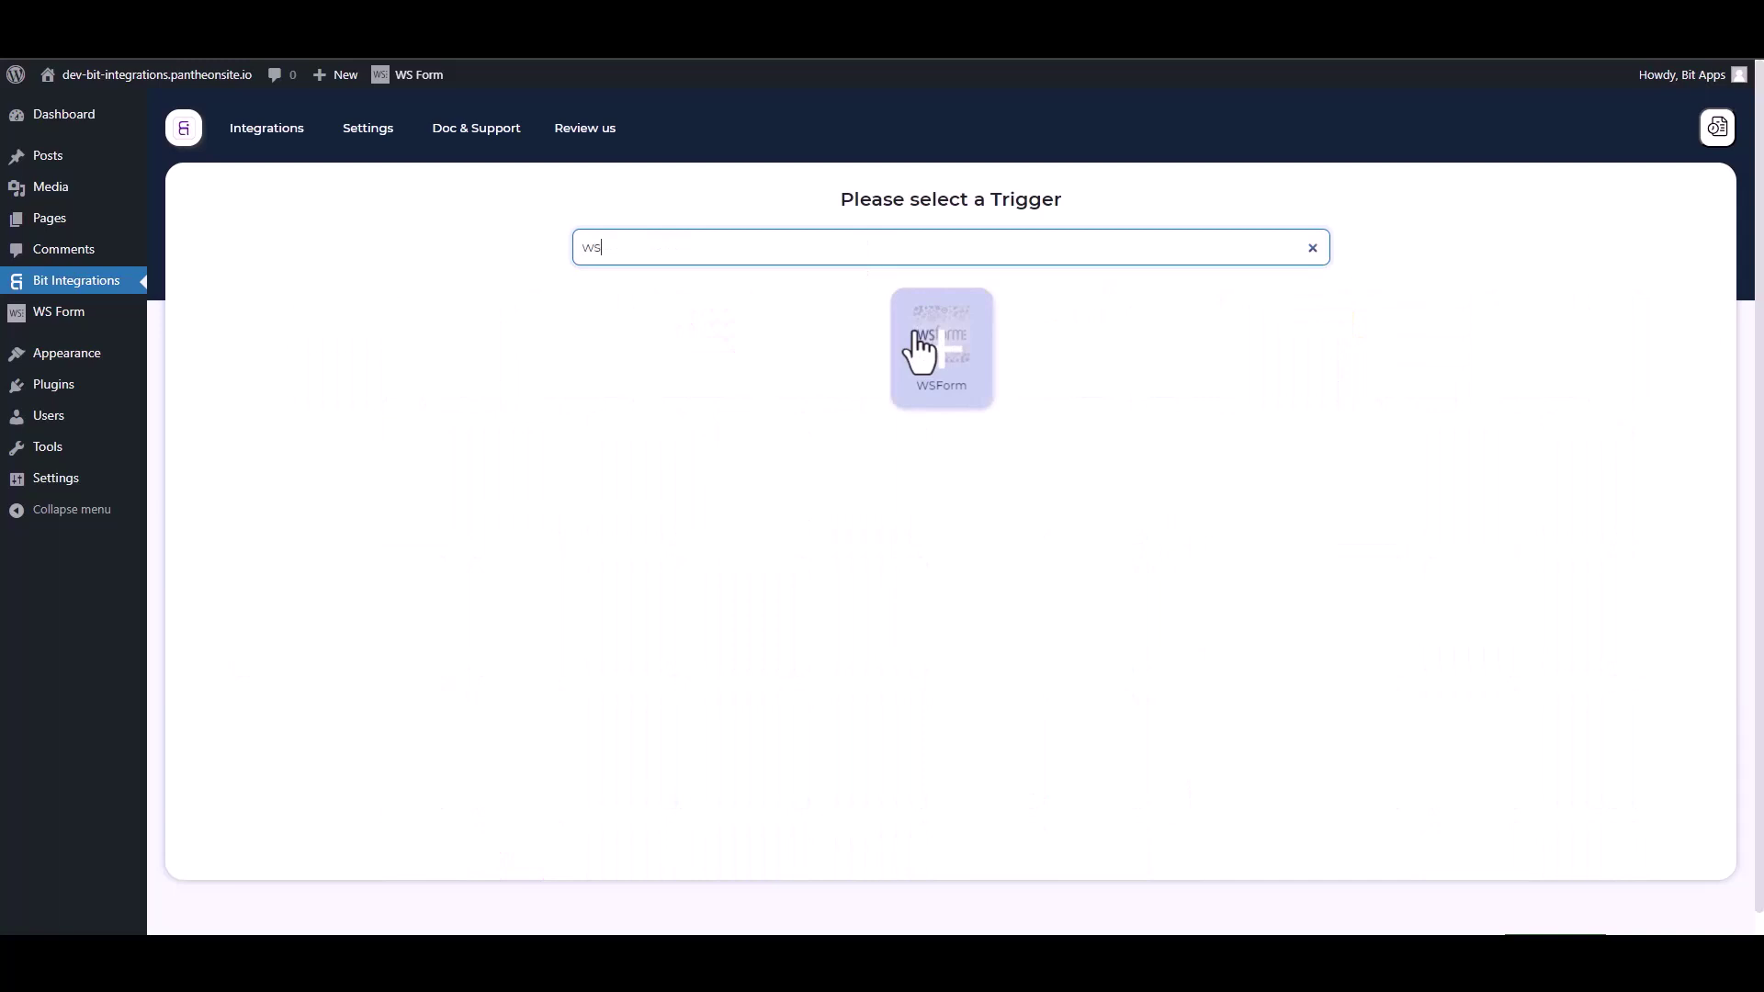
pyautogui.click(915, 351)
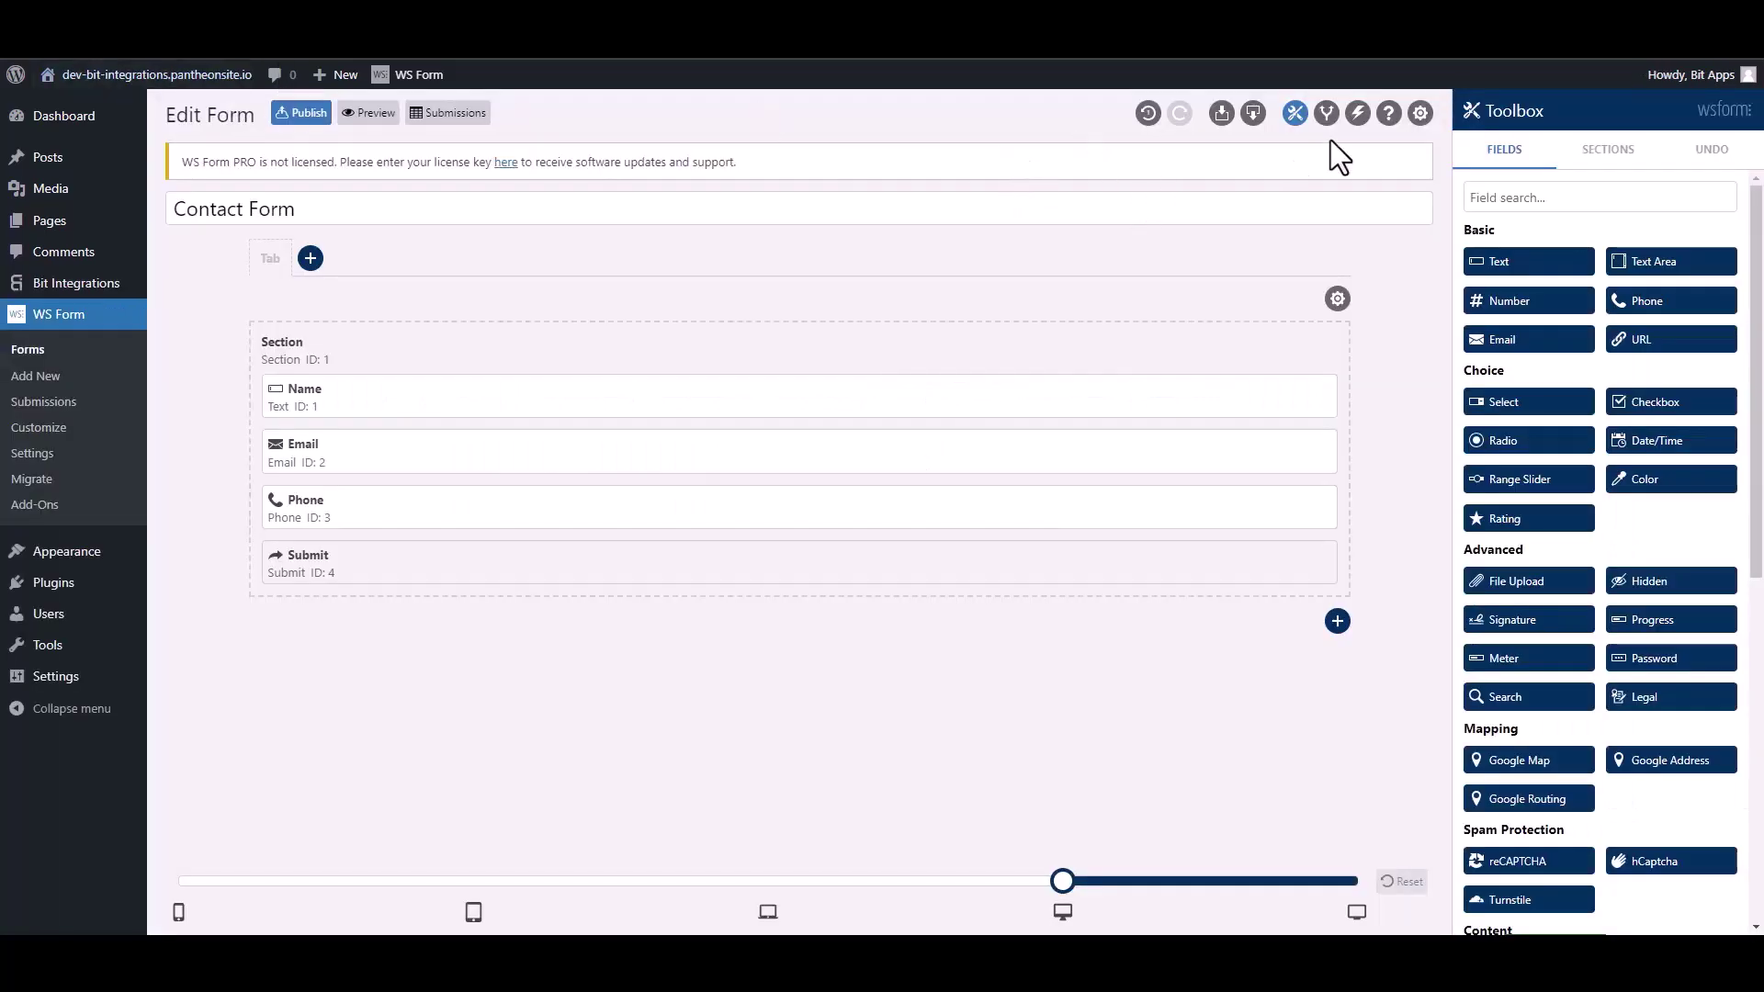
# Add a Contact Form action named Bit Integrations that runs a WordPress hook of type do_action
pyautogui.click(1357, 113)
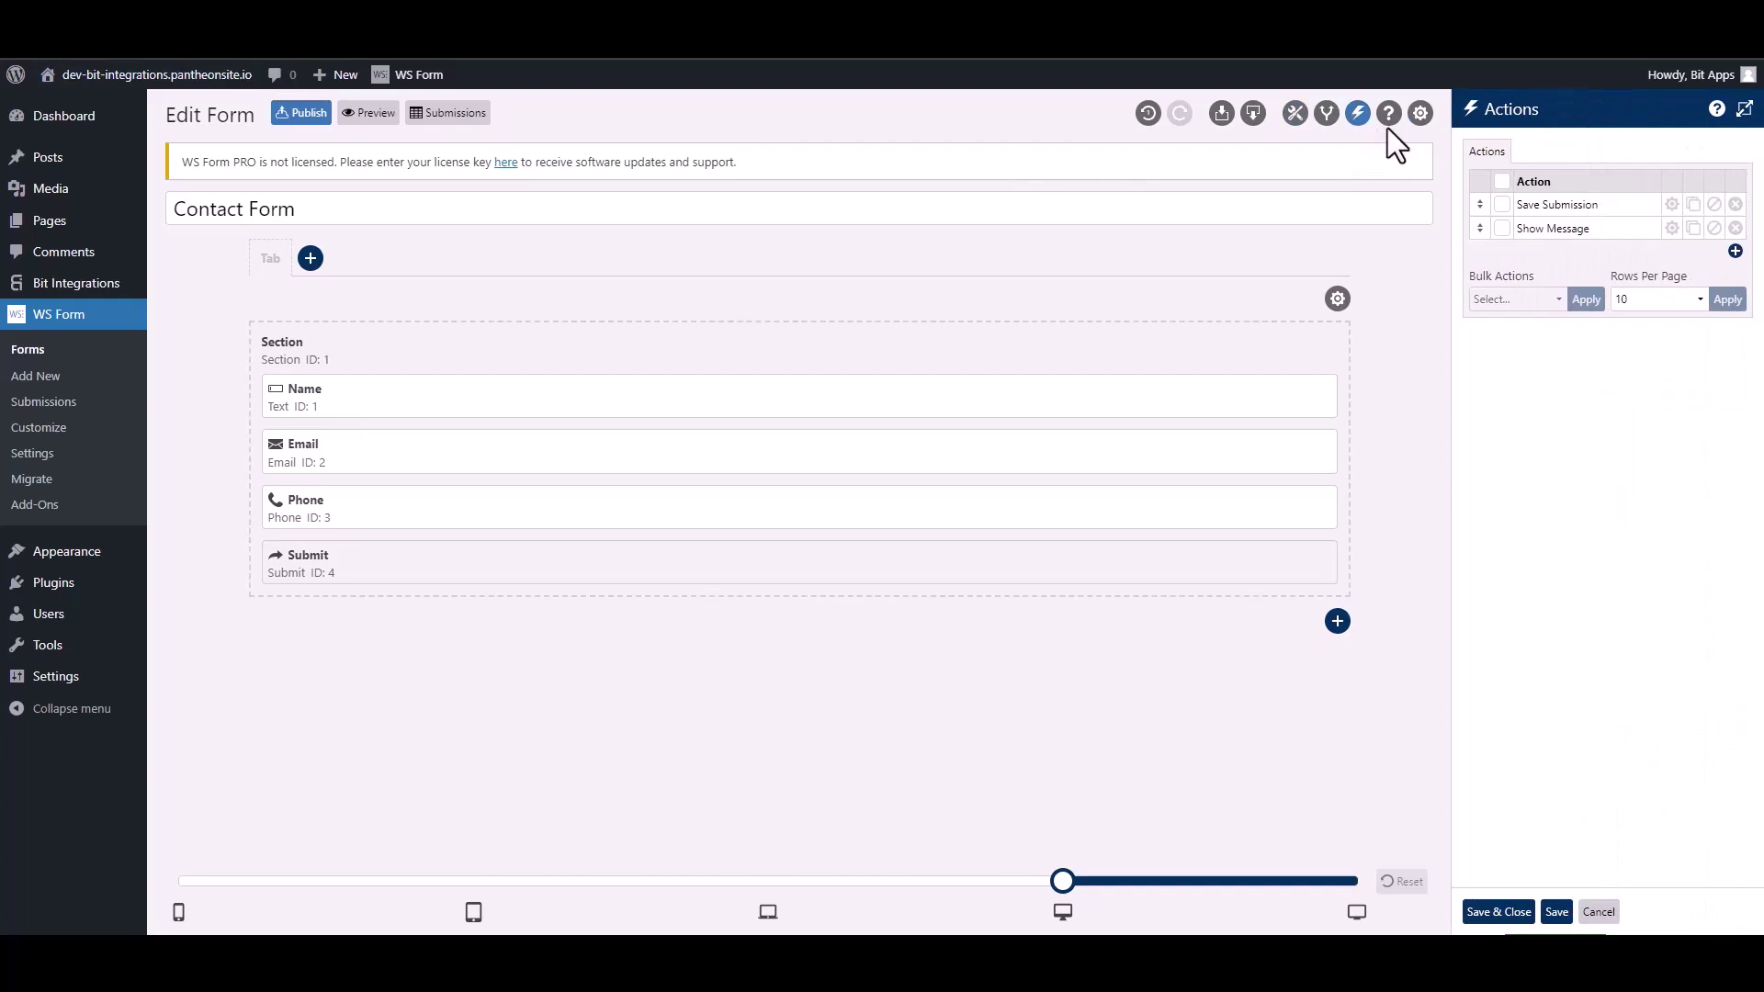
pyautogui.click(1733, 252)
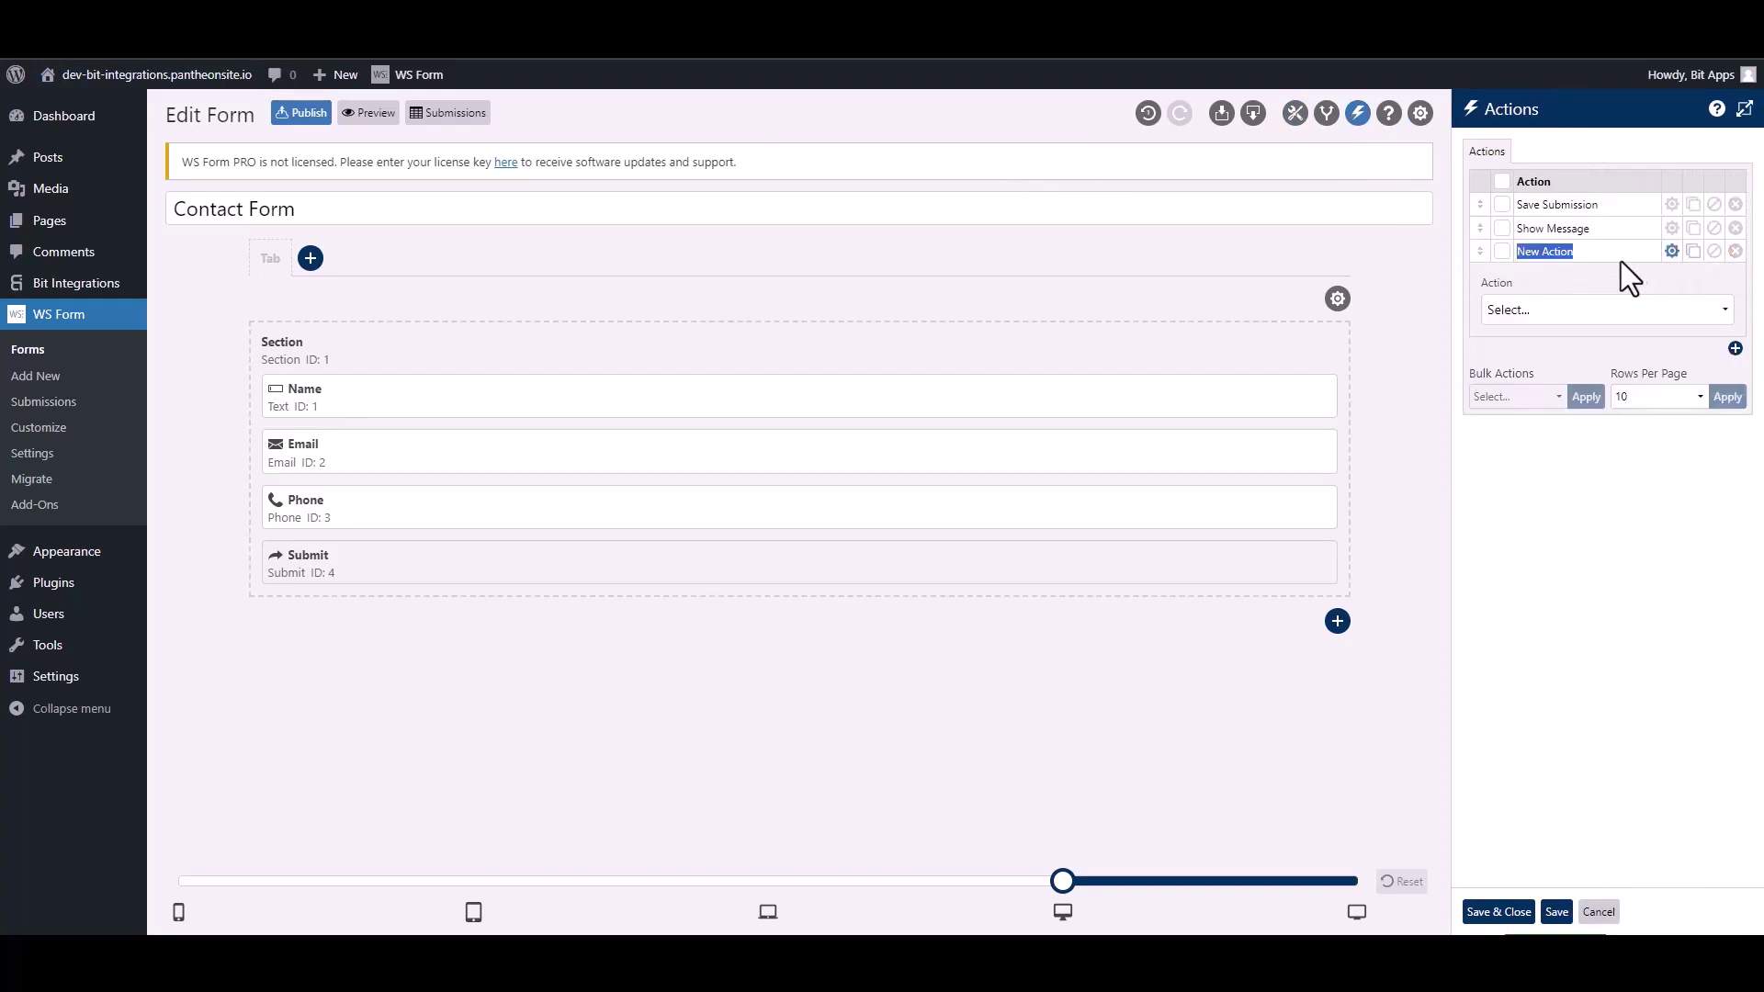
pyautogui.write('Bit Integra')
pyautogui.click(1580, 314)
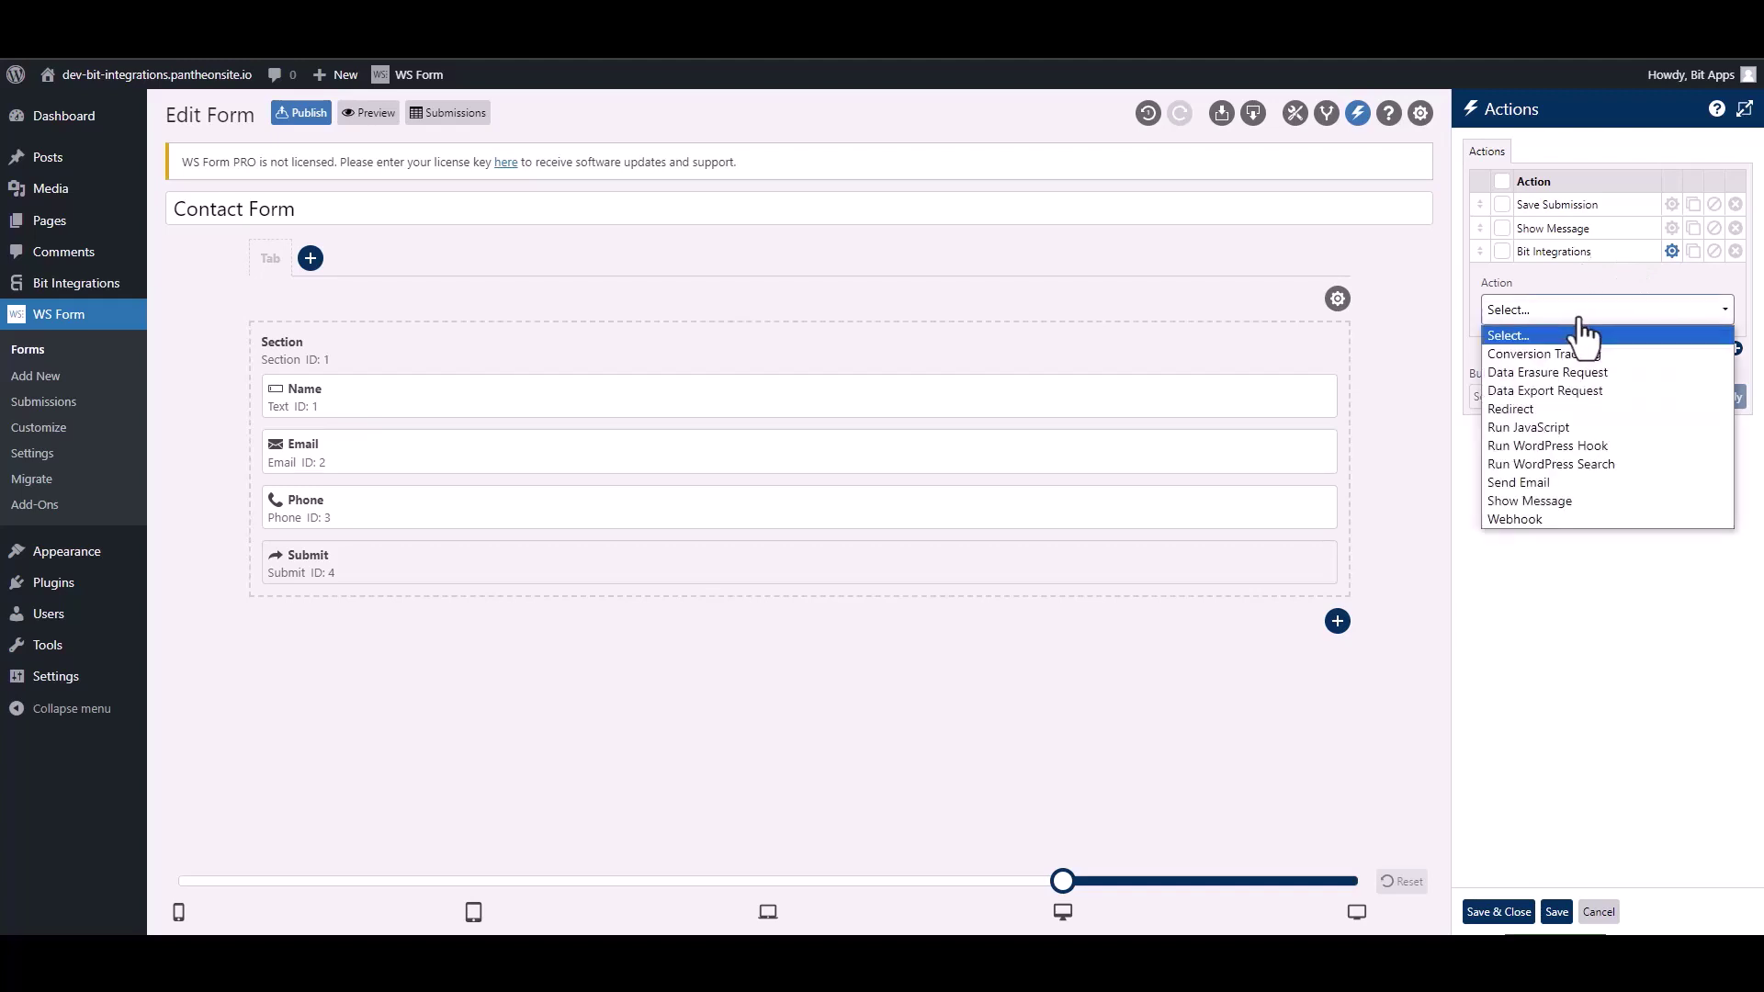
pyautogui.click(1601, 445)
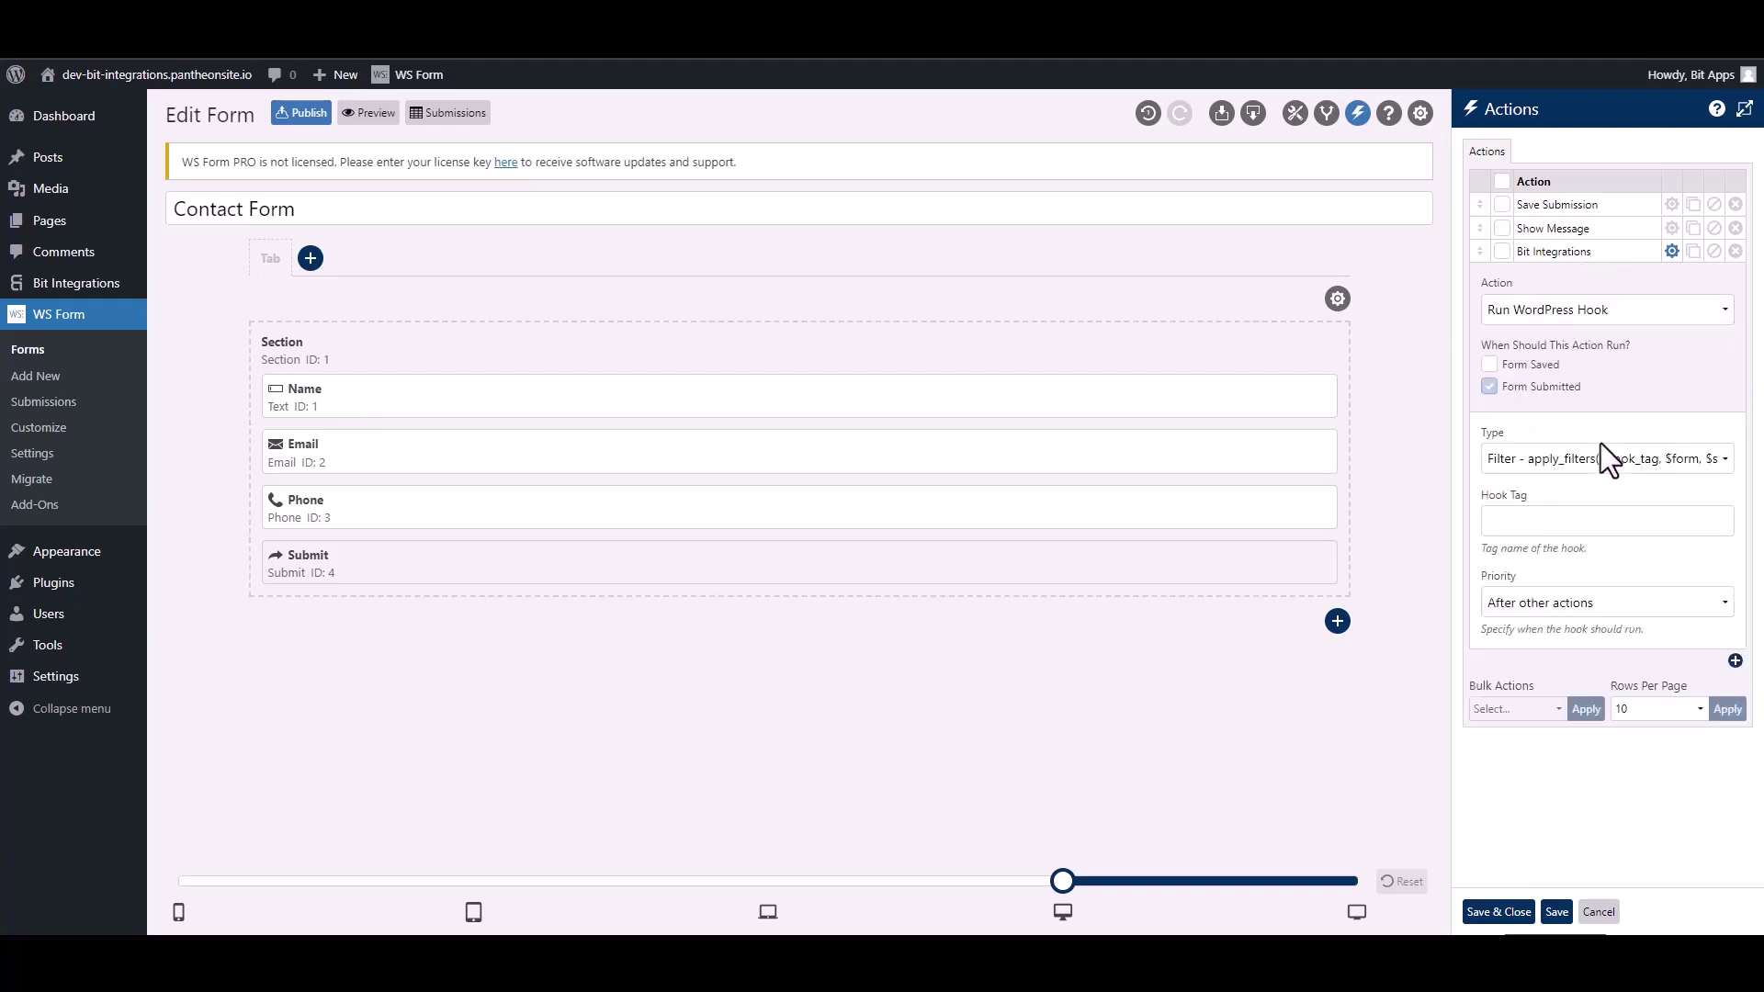
pyautogui.click(1531, 462)
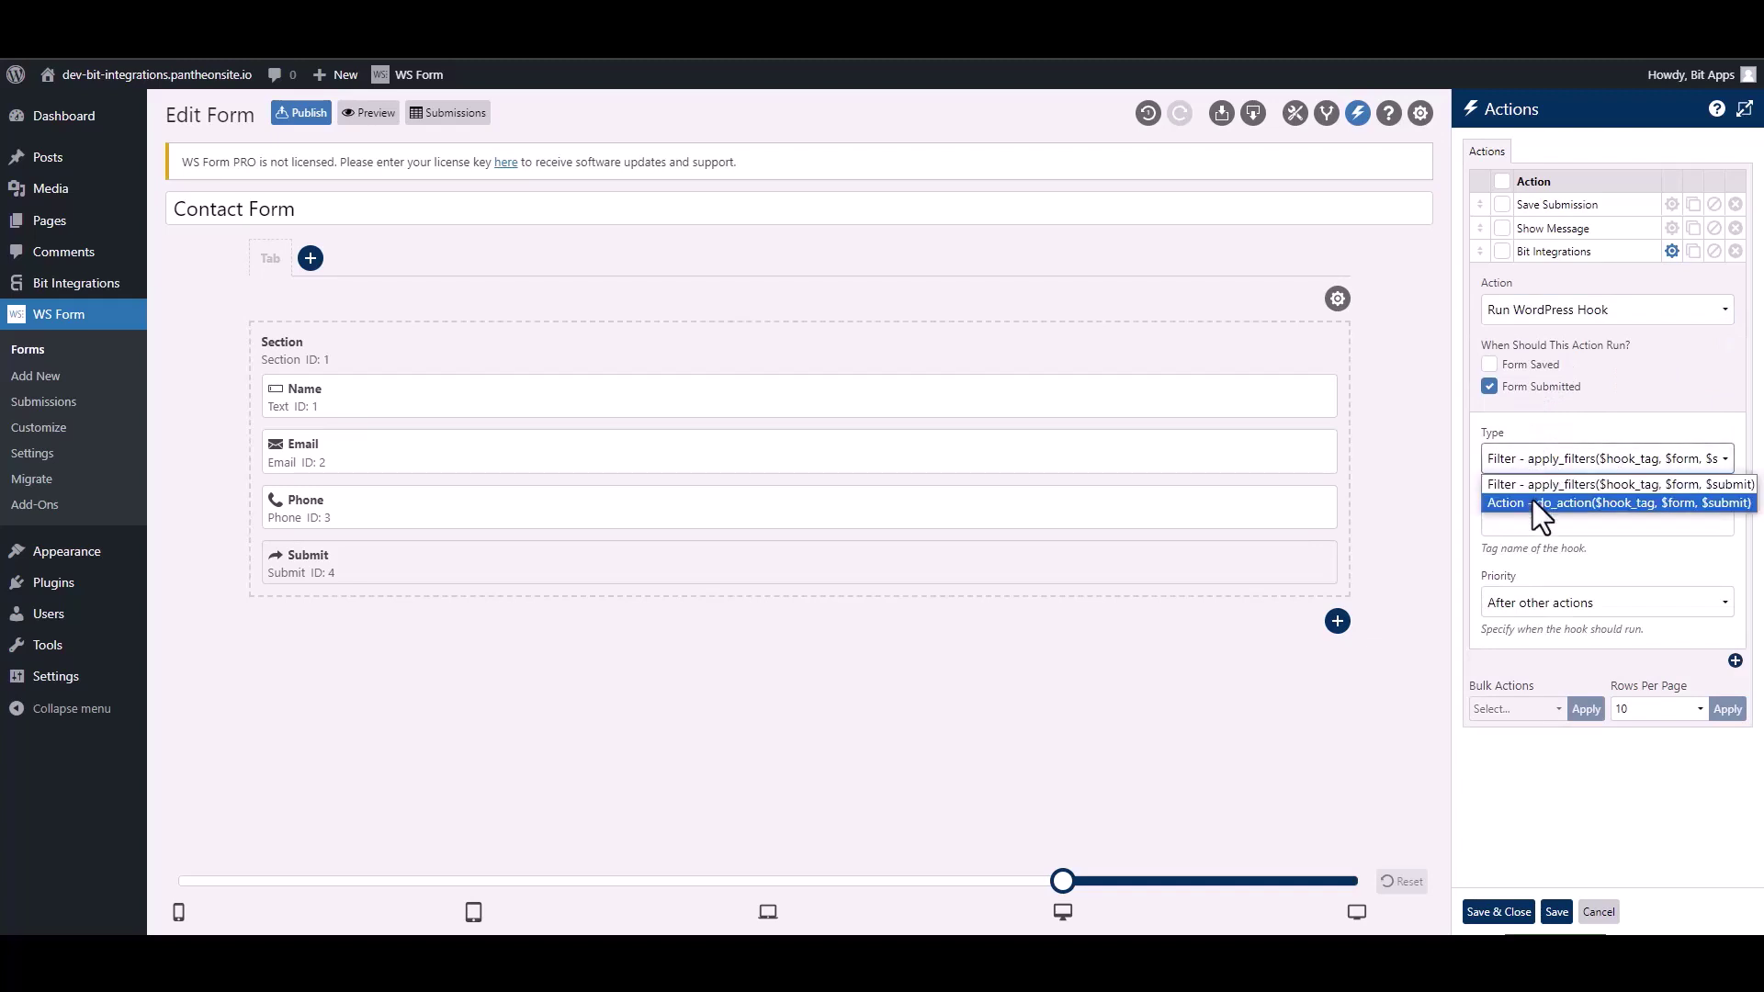
pyautogui.click(1532, 500)
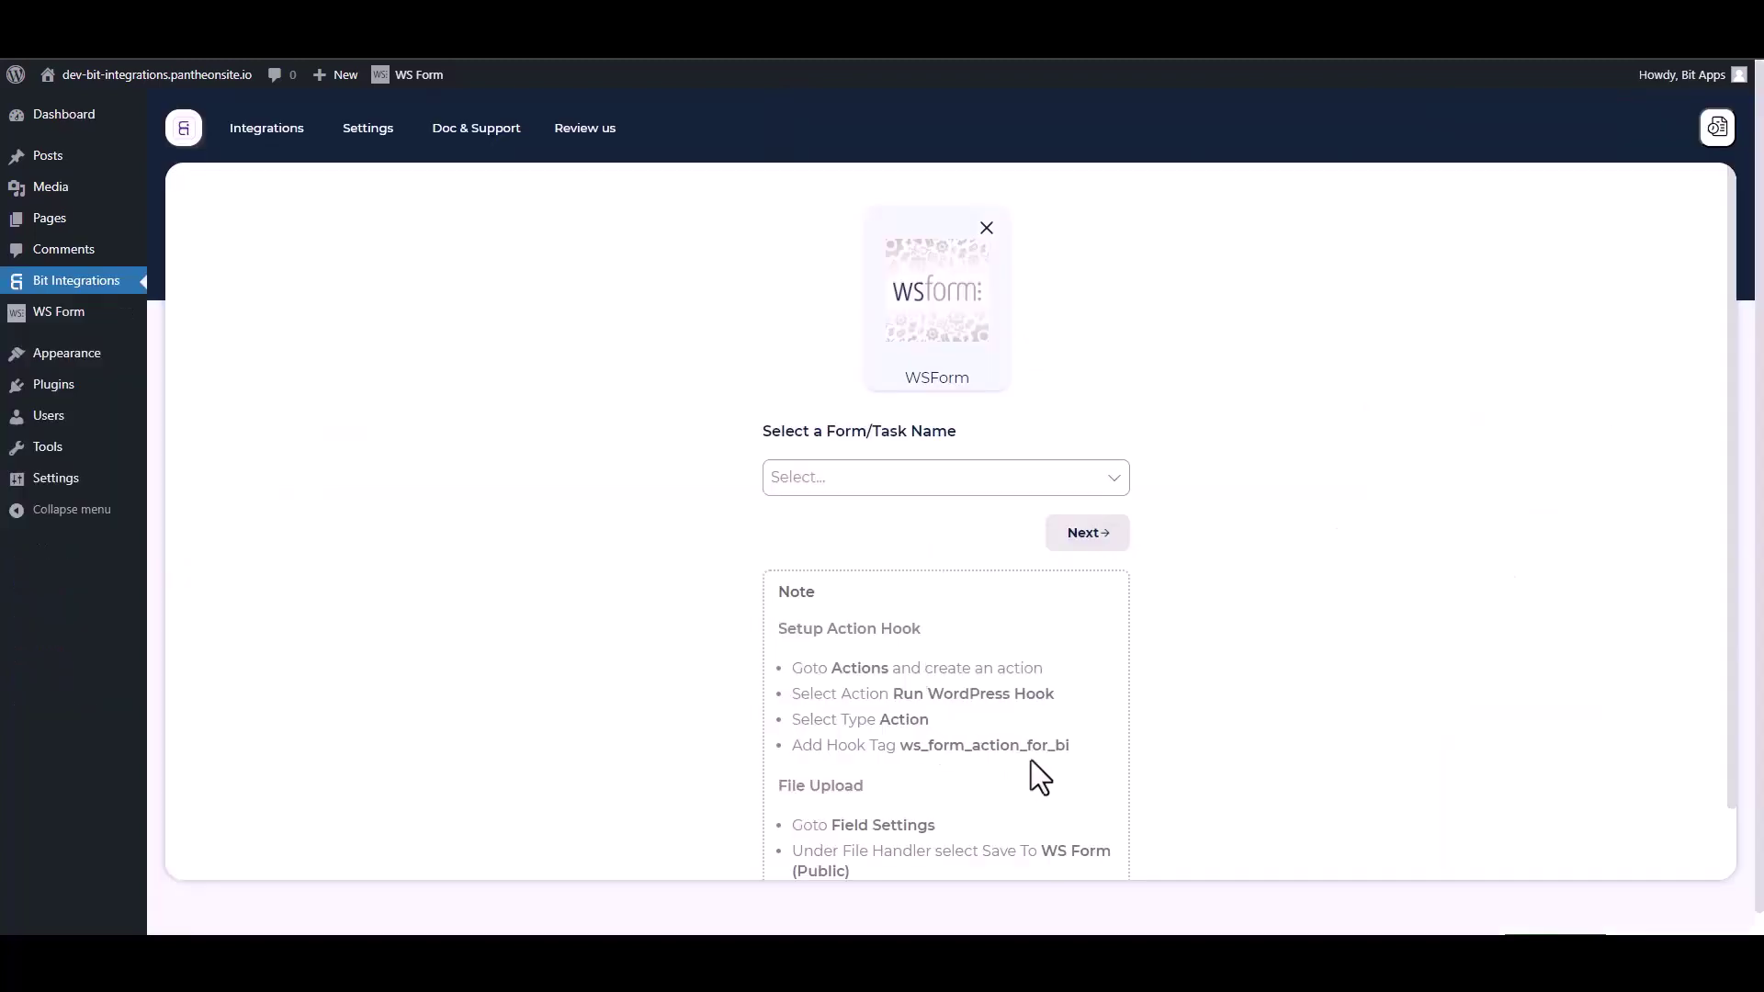
# Select the hook tag ws_form_action_for_bi in the WSForm setup note
pyautogui.moveTo(1080, 757); pyautogui.dragTo(909, 746)
pyautogui.hotkey('ctrl', 'c')
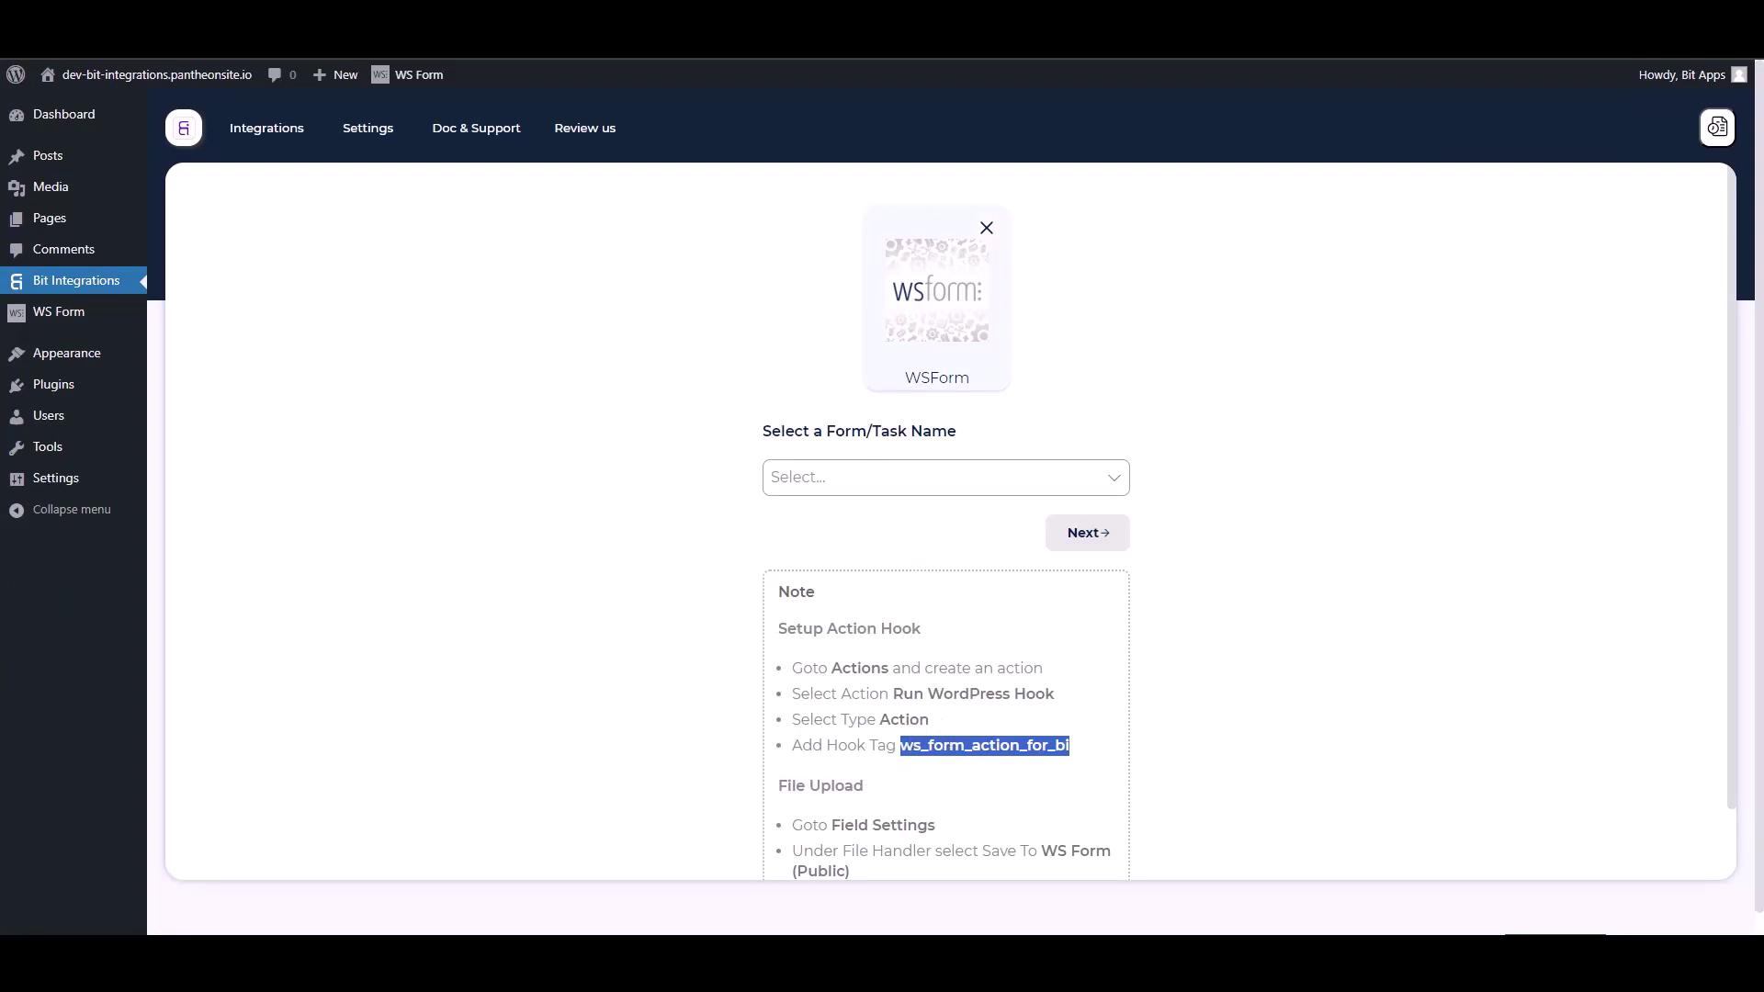
# Paste ws_form_action_for_bi into the action's Hook Tag field, then save and close the action
pyautogui.hotkey('ctrl', 'Tab')
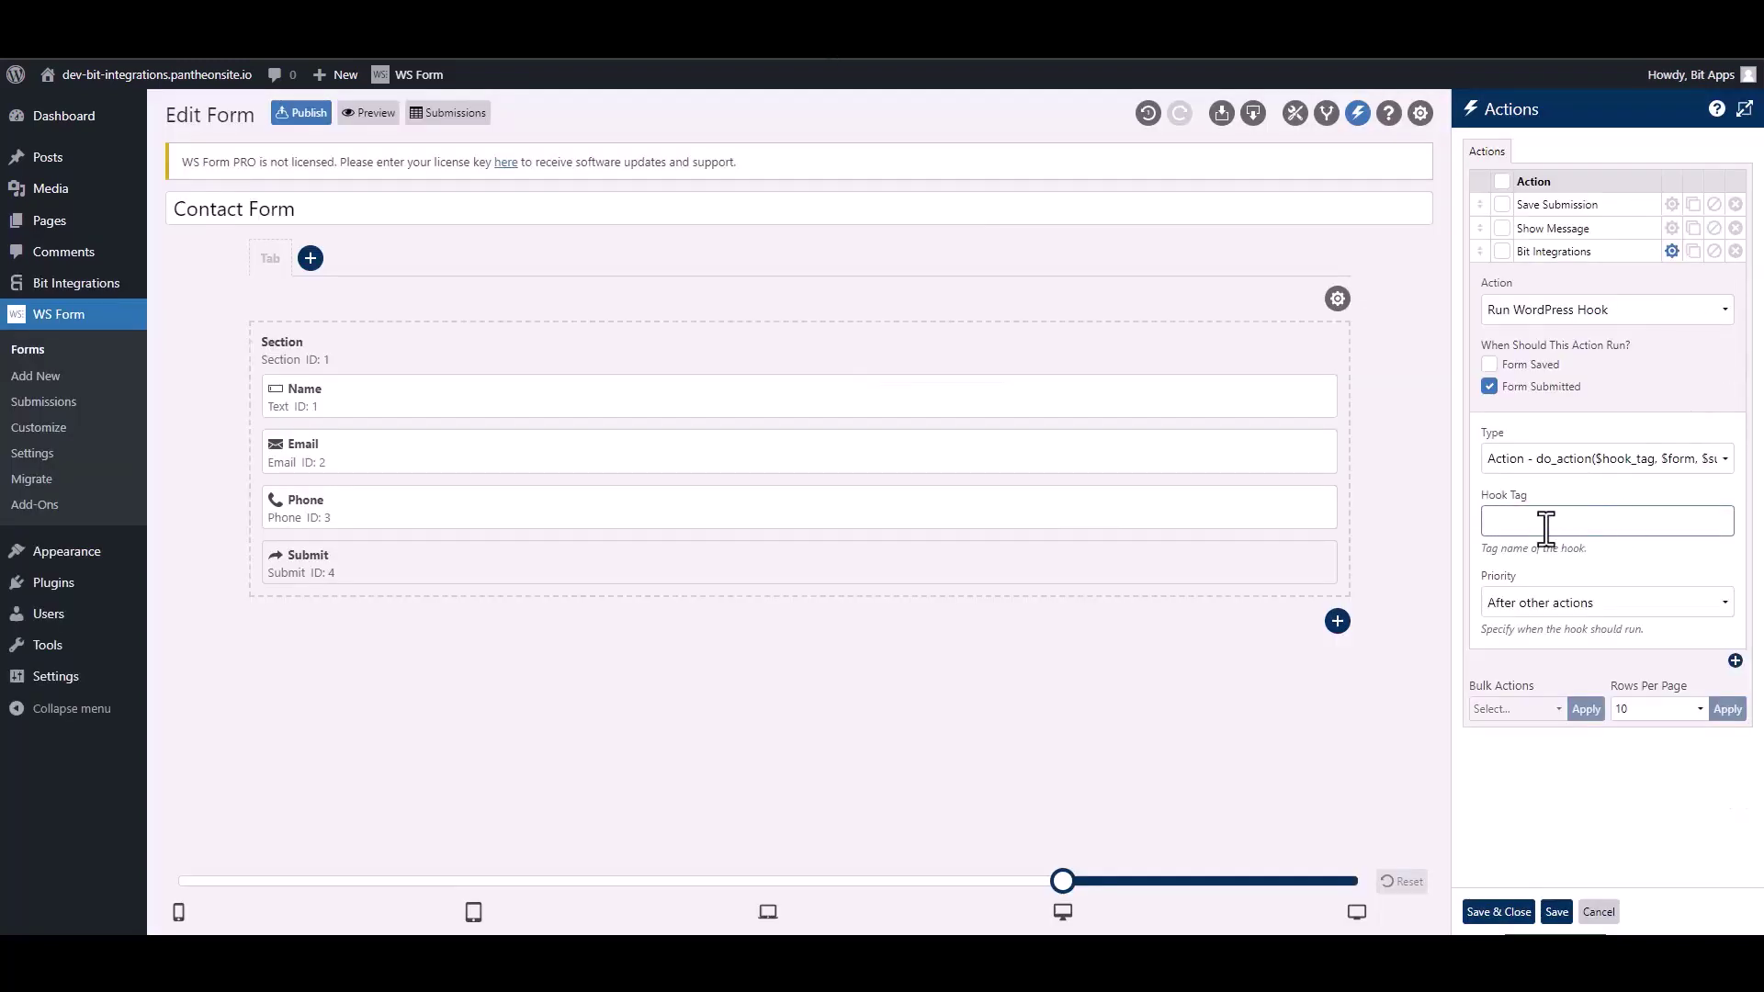
pyautogui.hotkey('ctrl', 'v')
pyautogui.click(1498, 911)
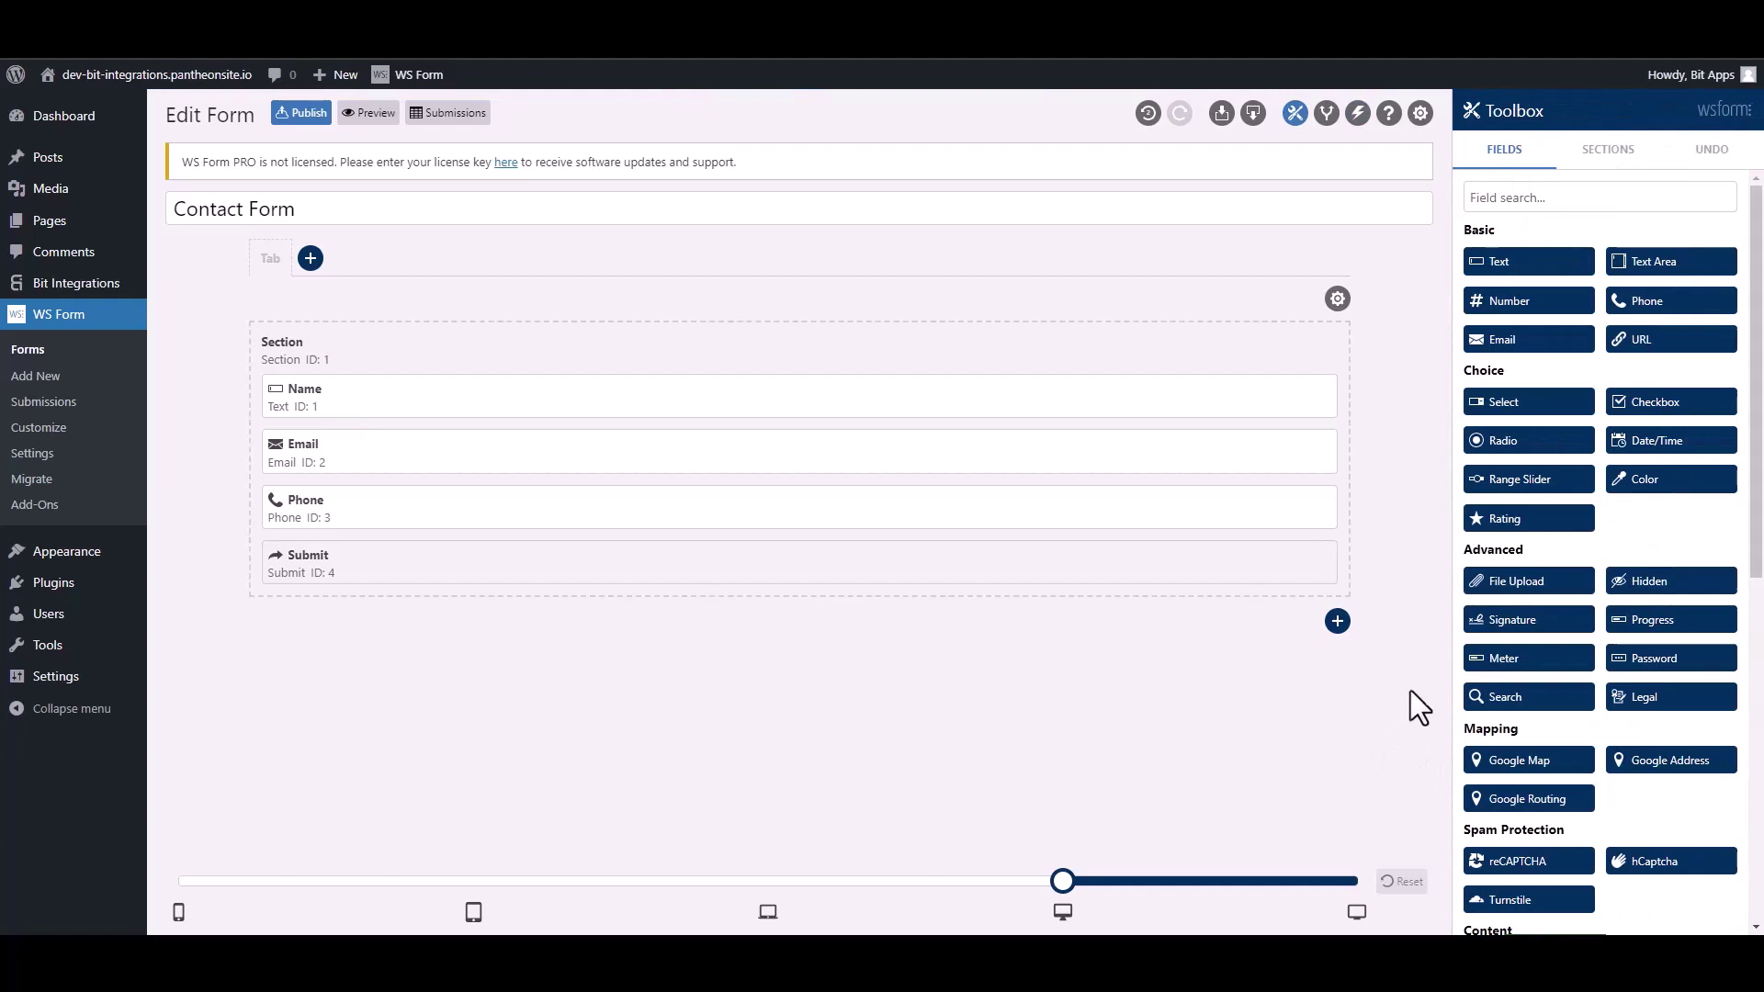
# Set Contact Form as the WS Form trigger form and continue to action selection
pyautogui.hotkey('ctrl', 'Tab')
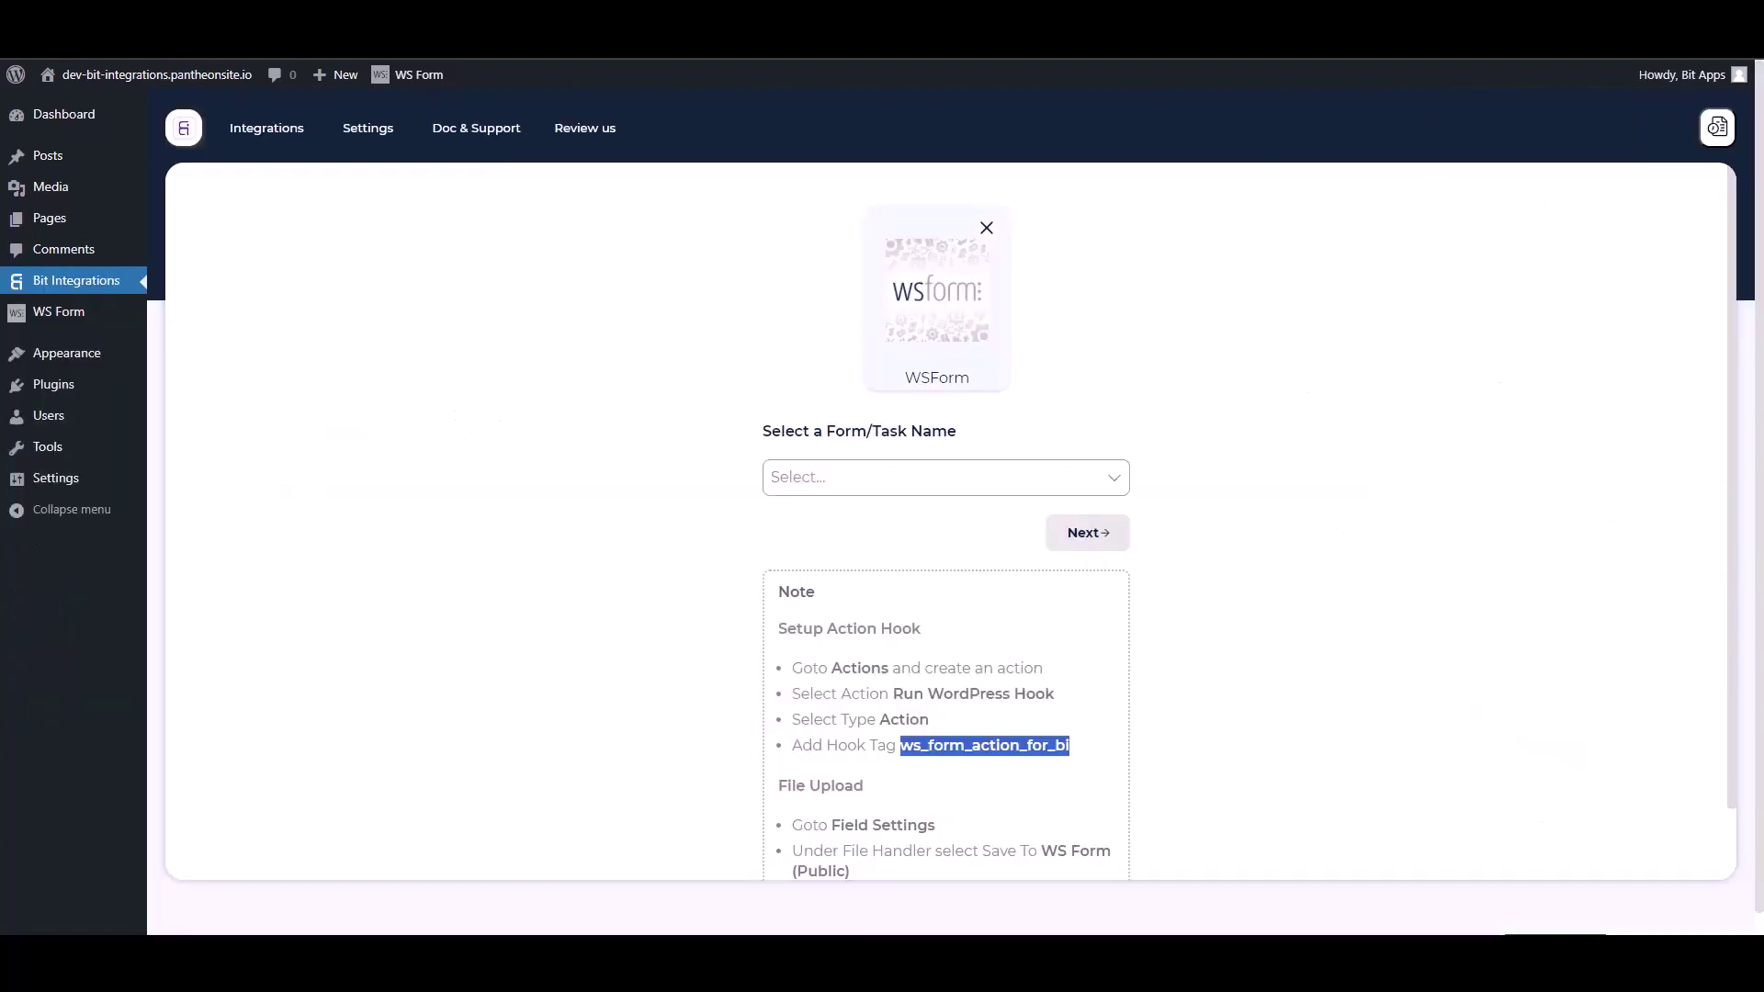
pyautogui.click(652, 428)
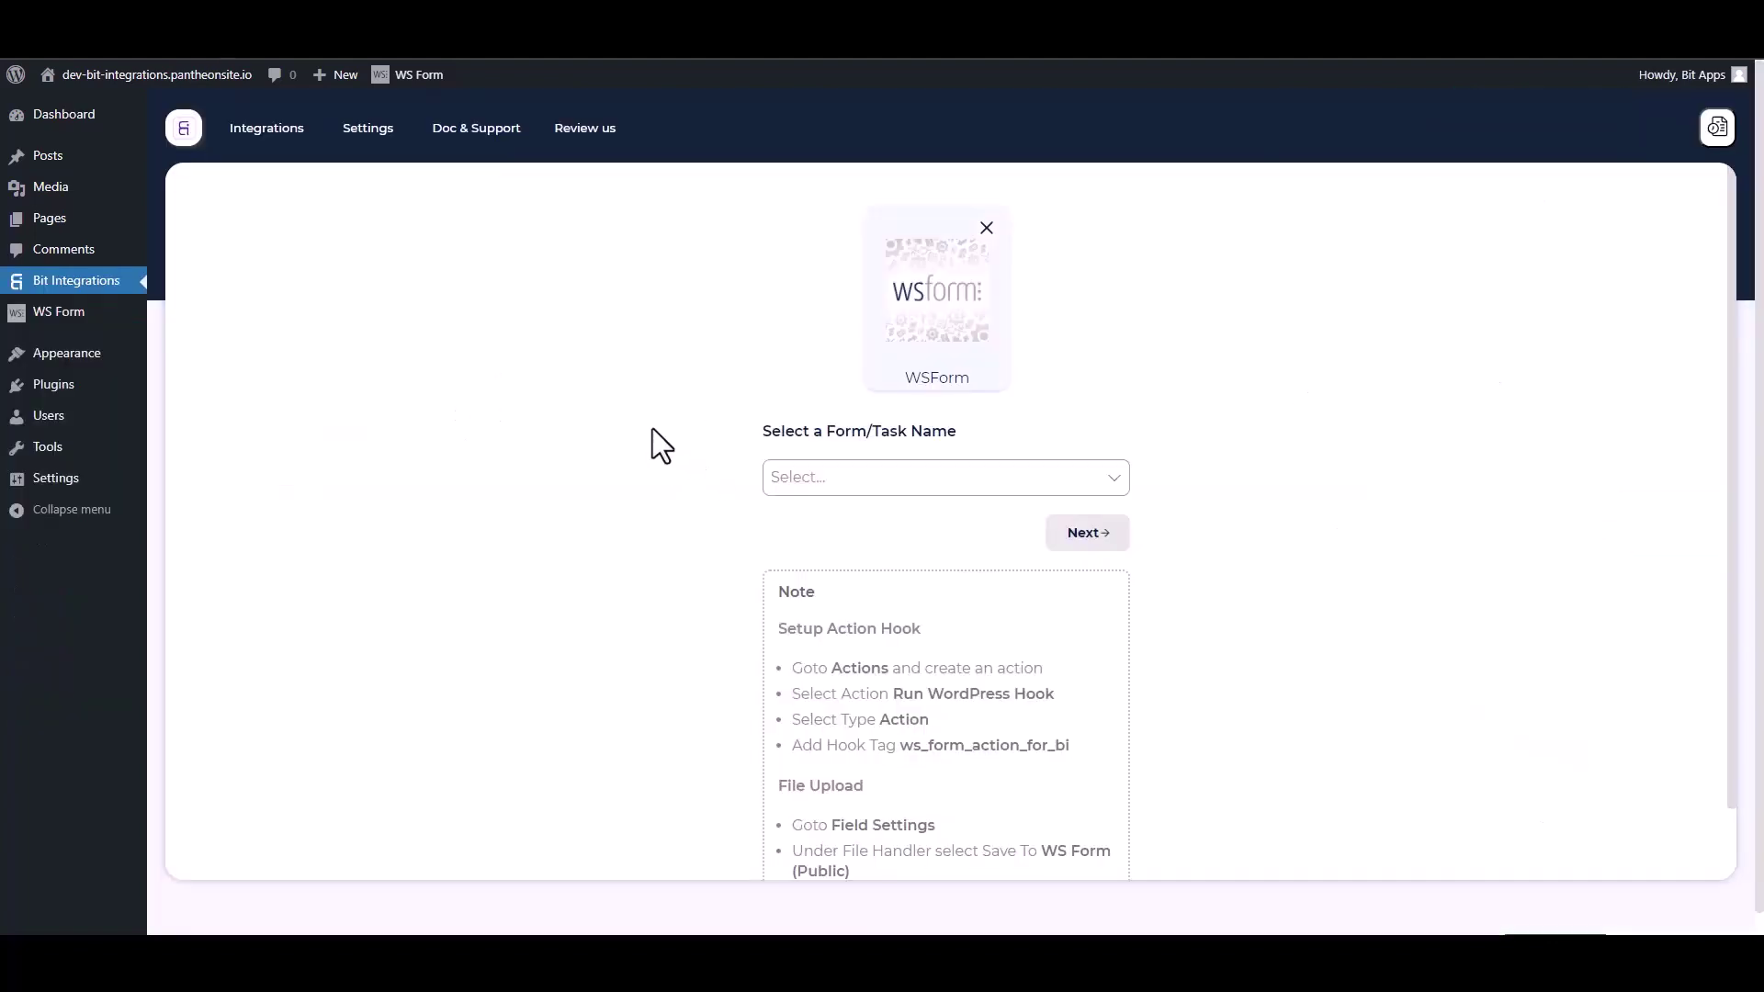
pyautogui.click(864, 477)
pyautogui.click(816, 517)
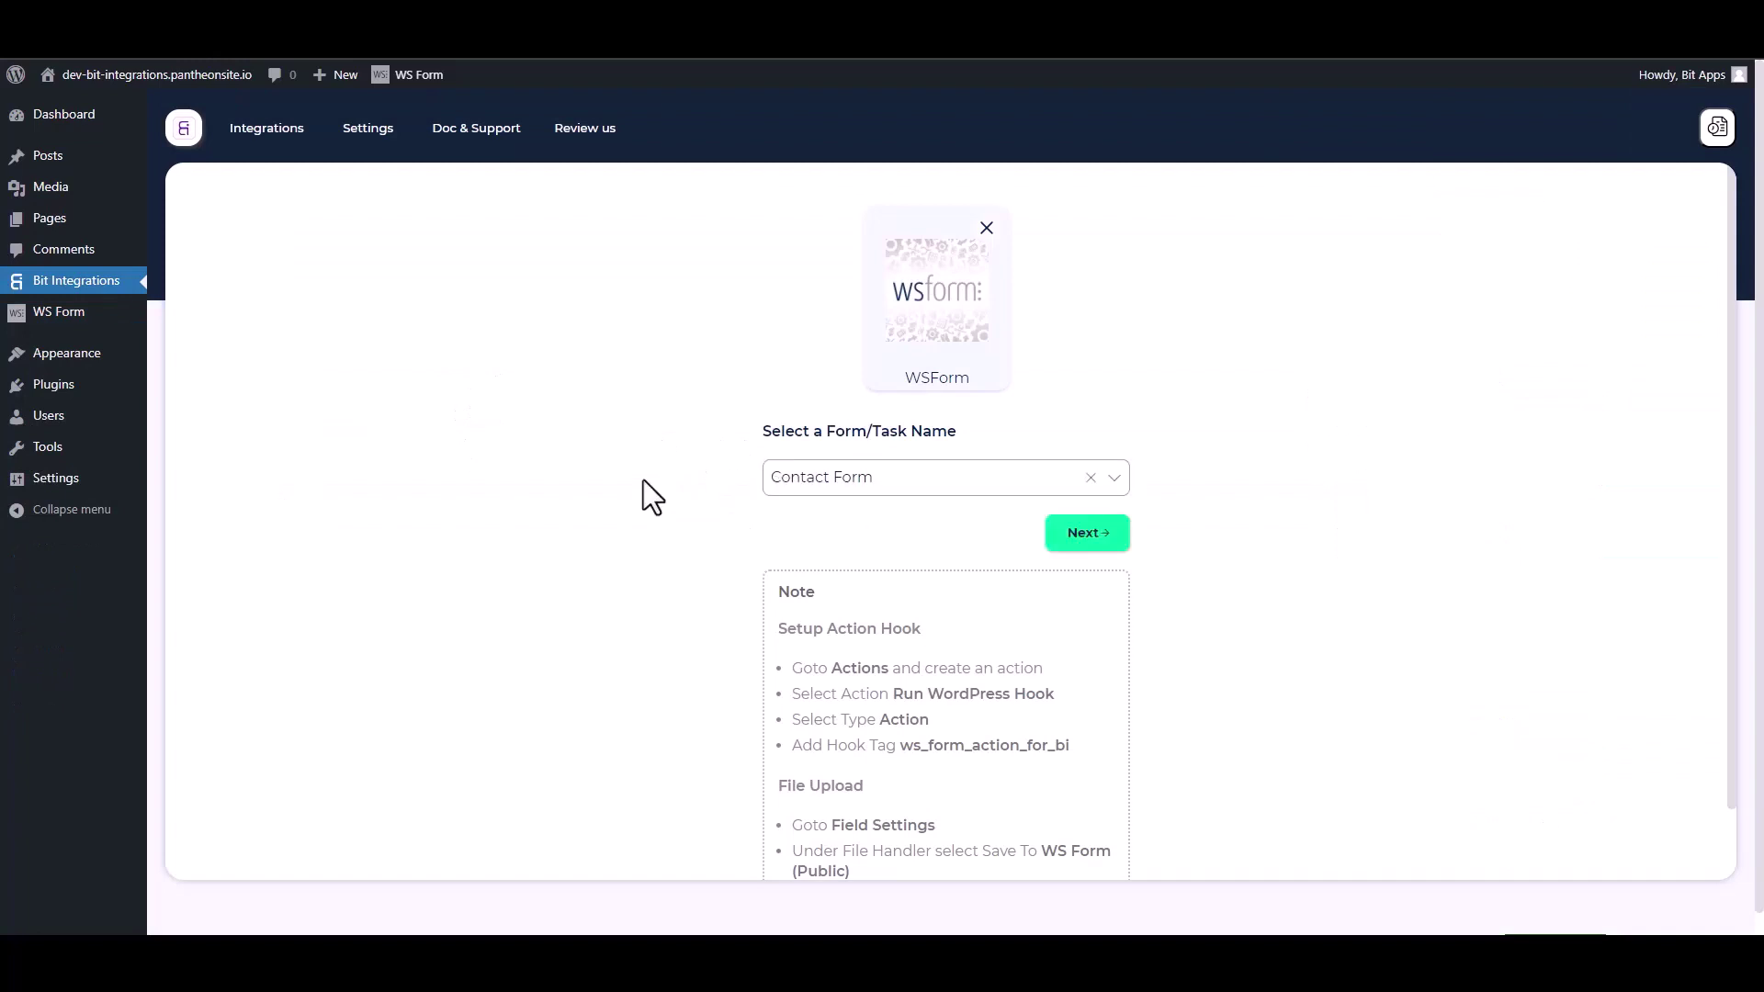
pyautogui.click(1068, 537)
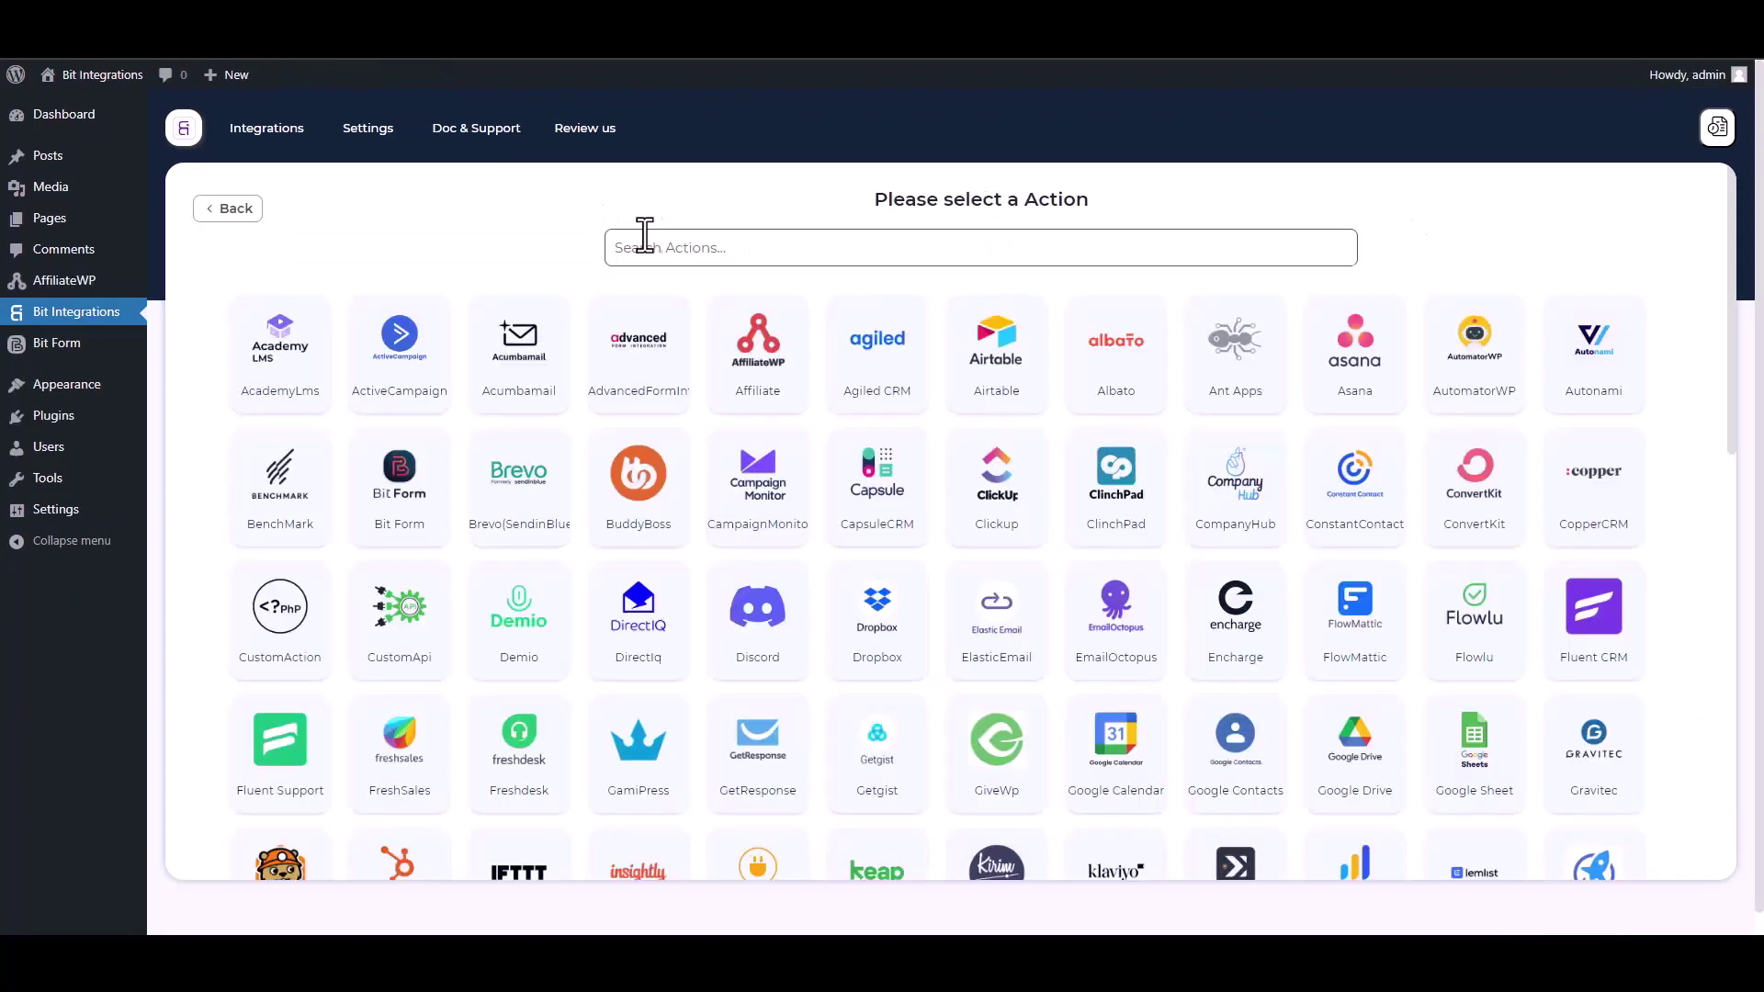
# Choose AffiliateWP as the action, connect it, and advance to field mapping
pyautogui.click(754, 402)
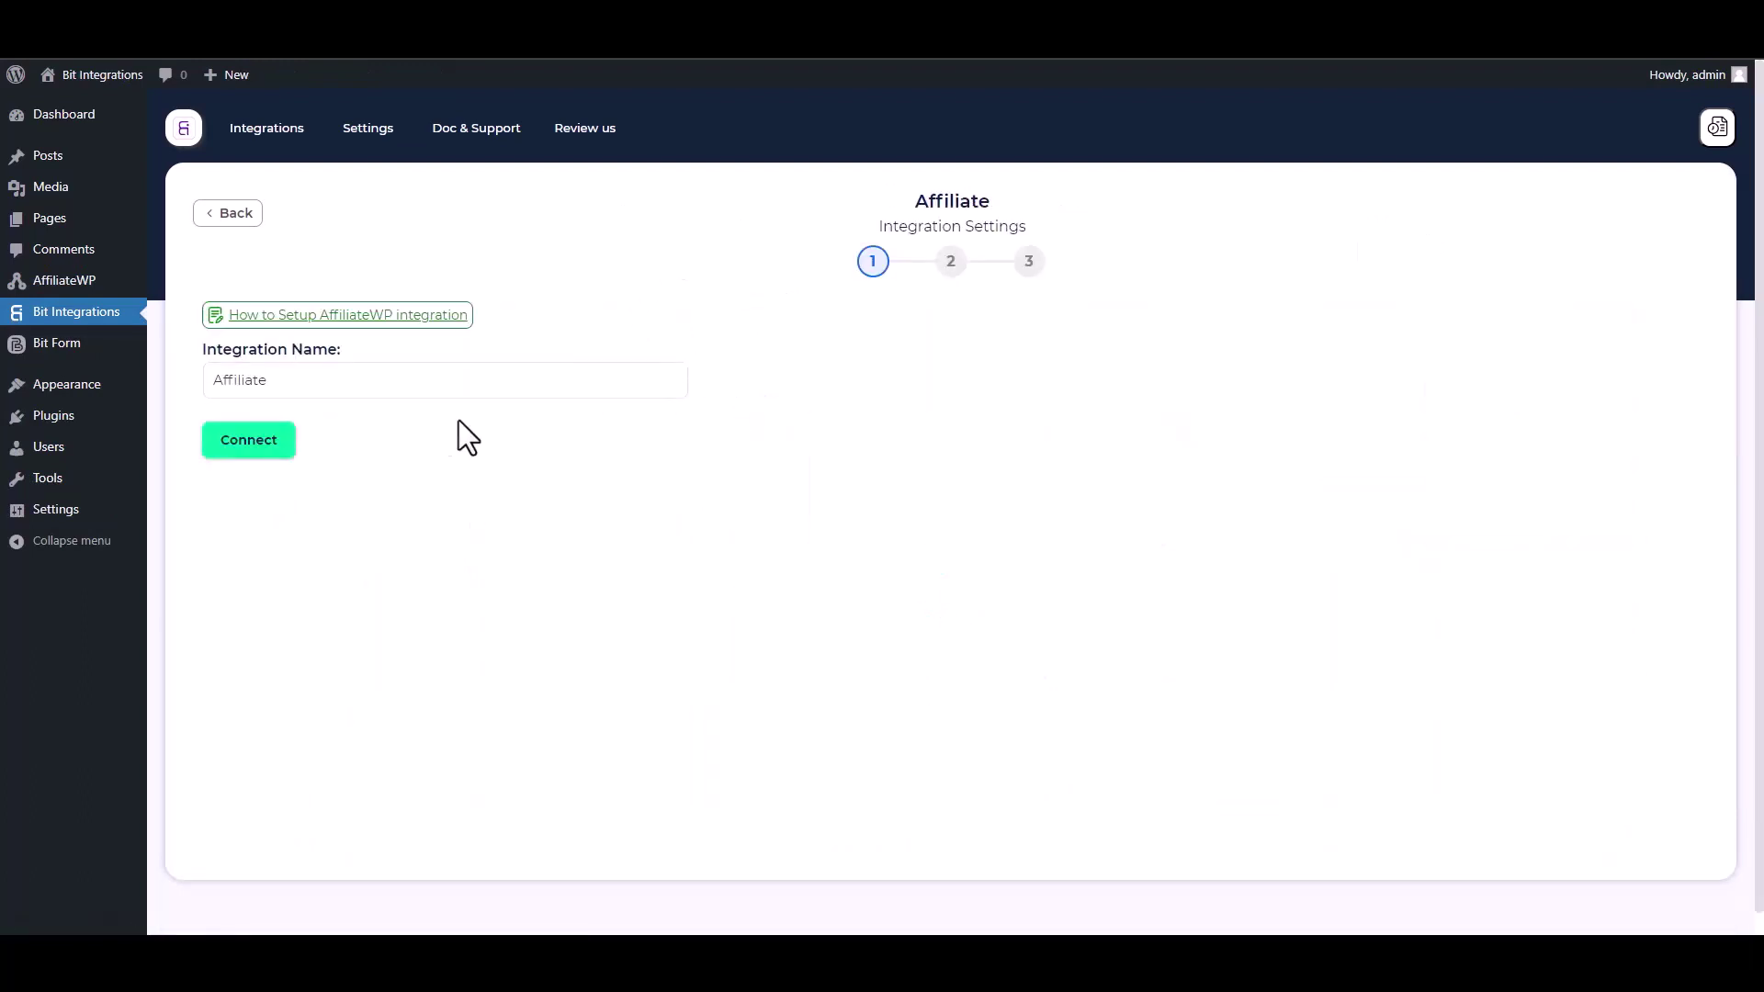
pyautogui.click(257, 448)
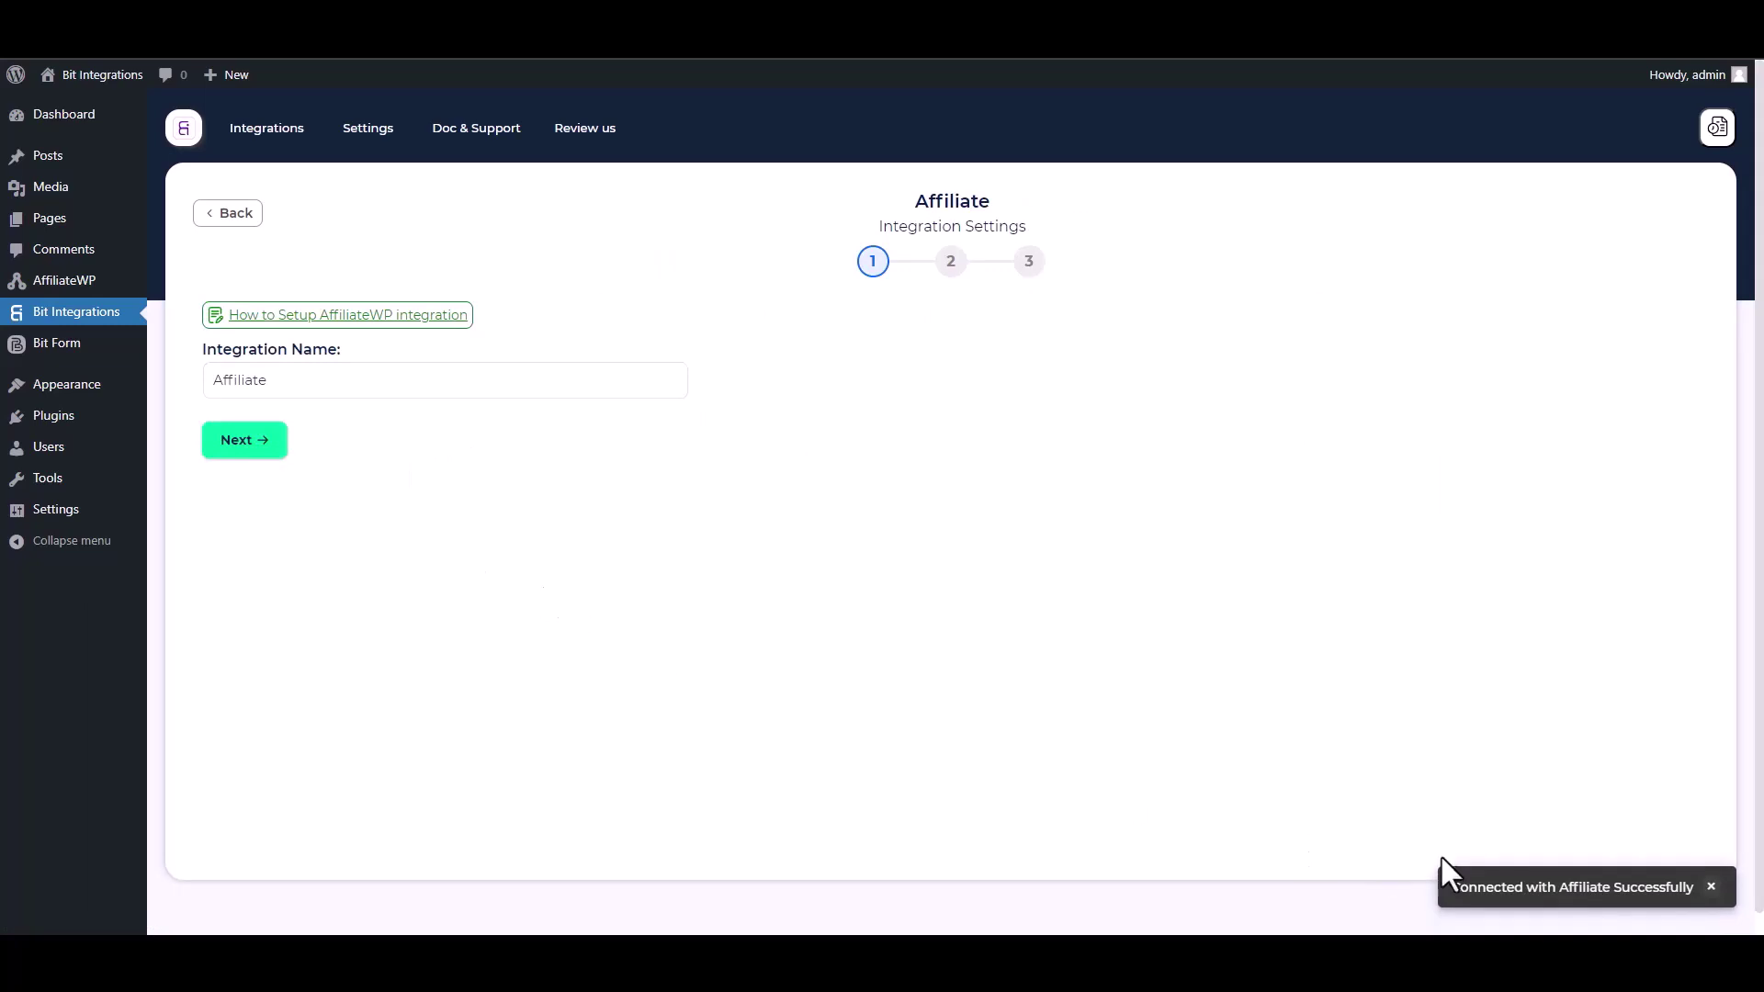
pyautogui.click(246, 447)
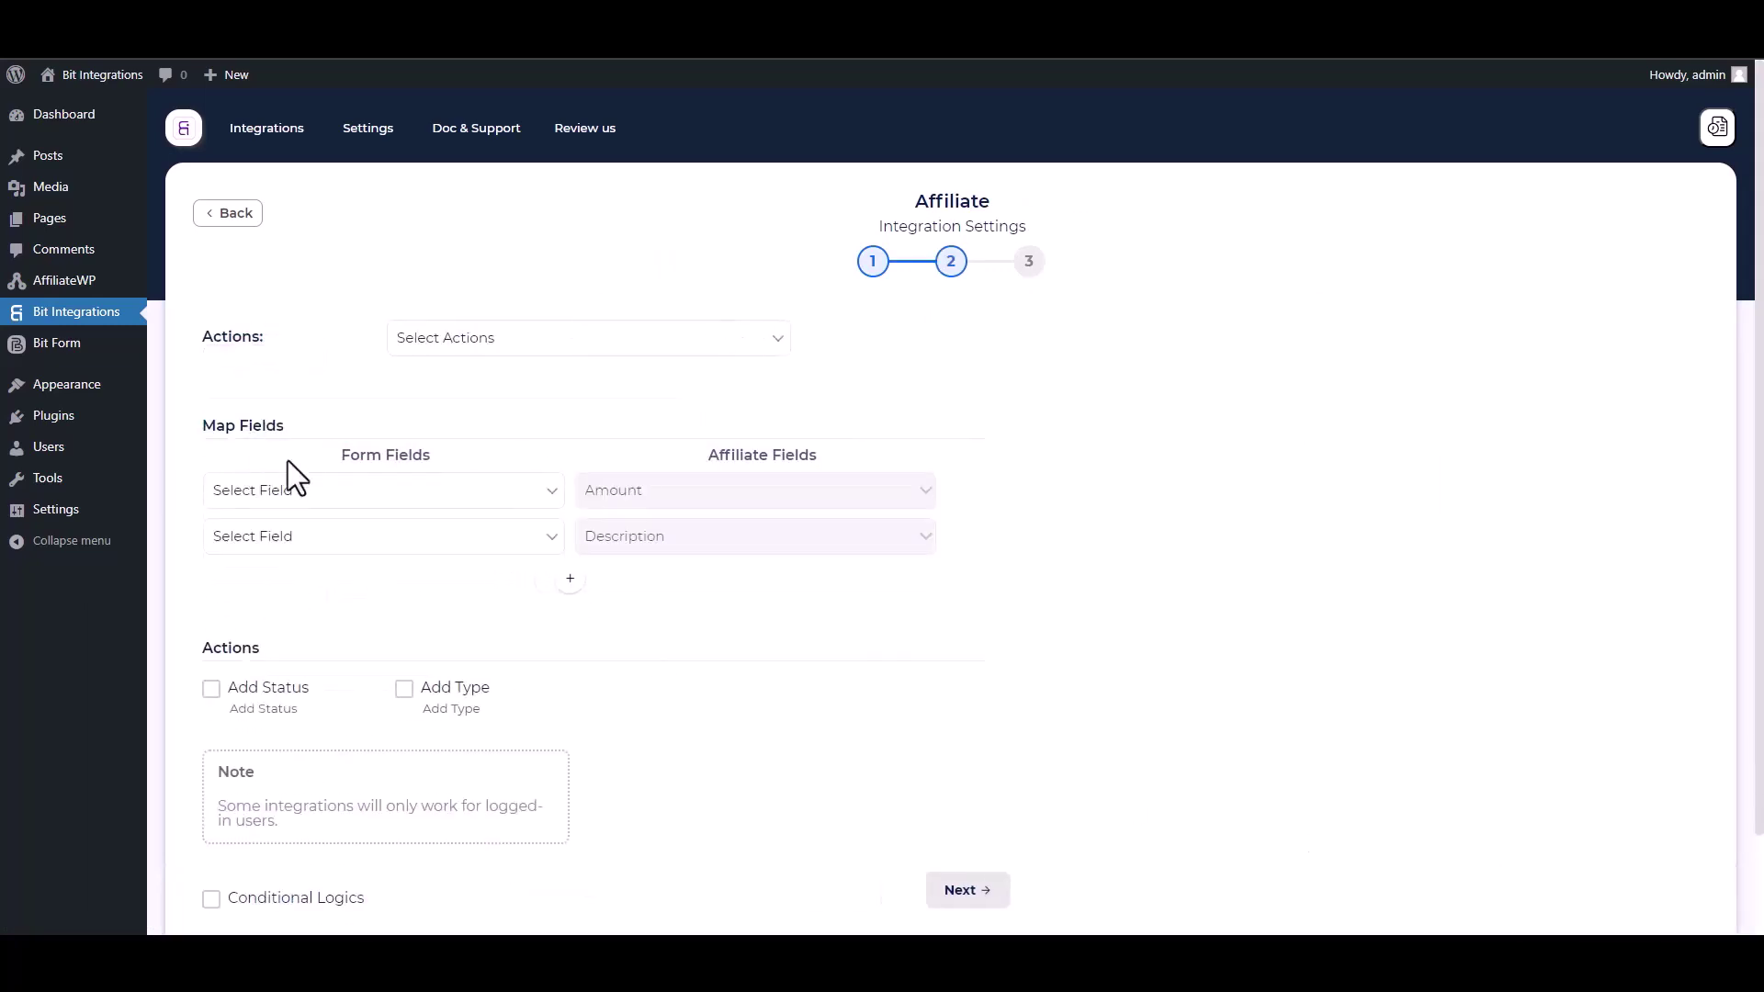
# Choose 'create referral for the user' and map the Amount and Description form fields
pyautogui.click(539, 347)
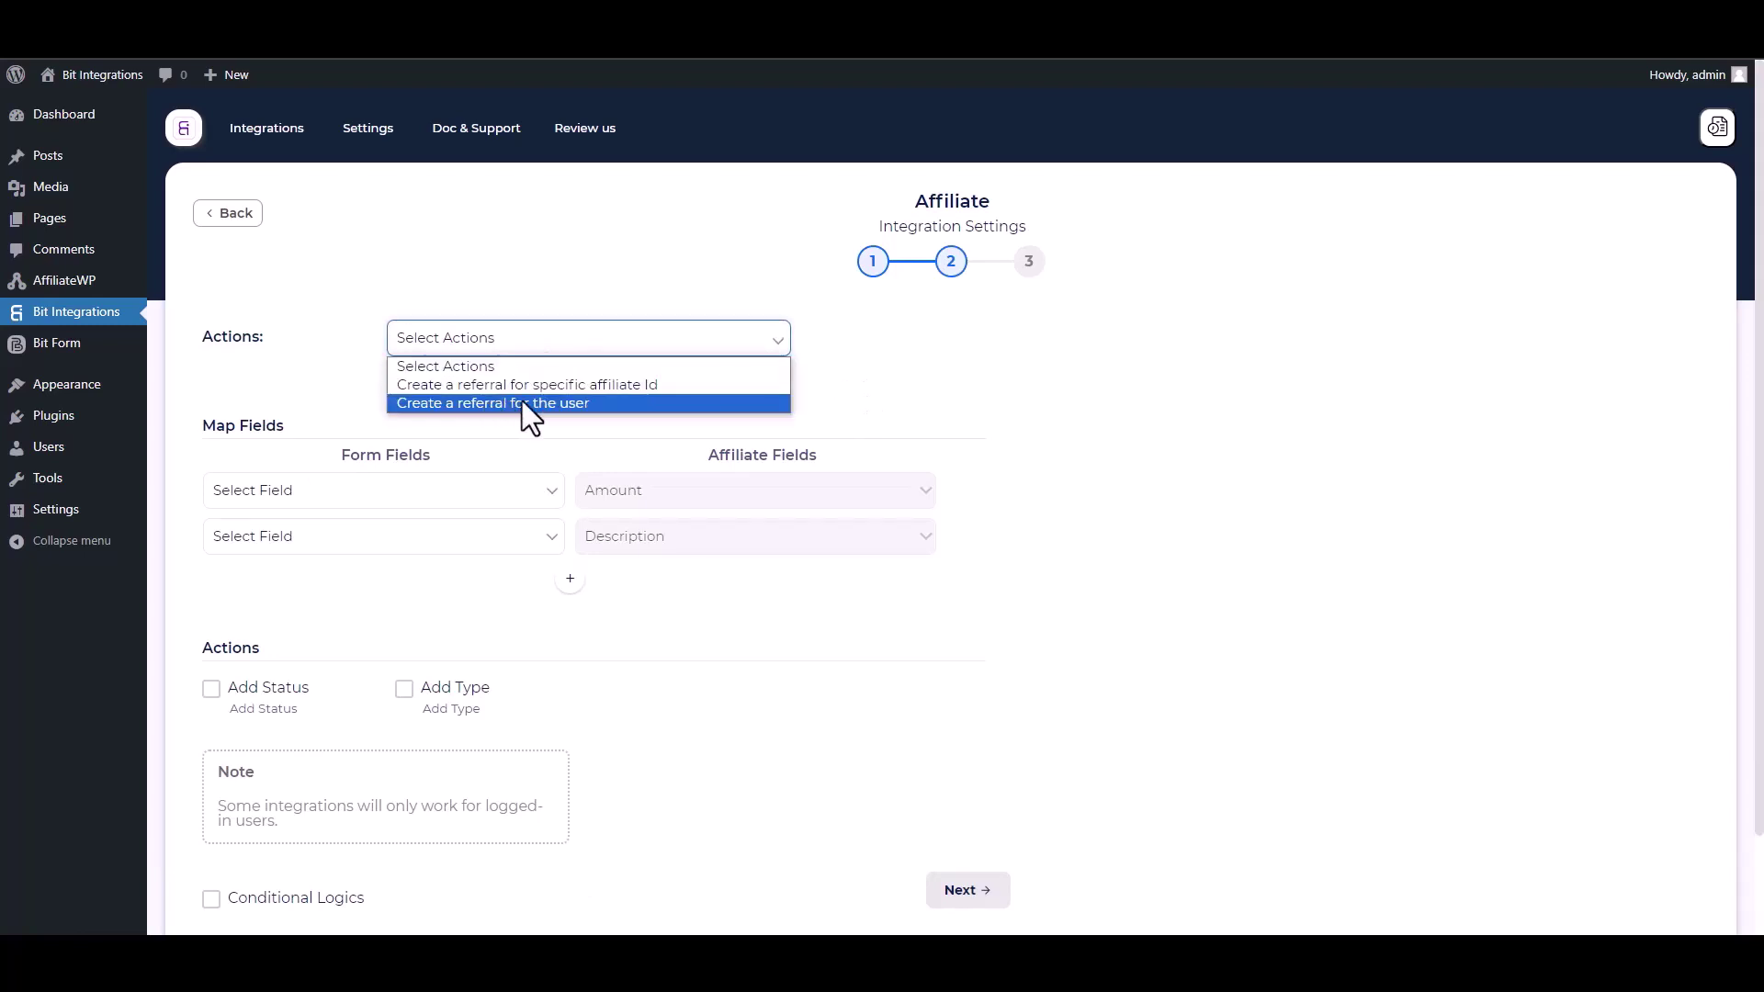
pyautogui.click(540, 404)
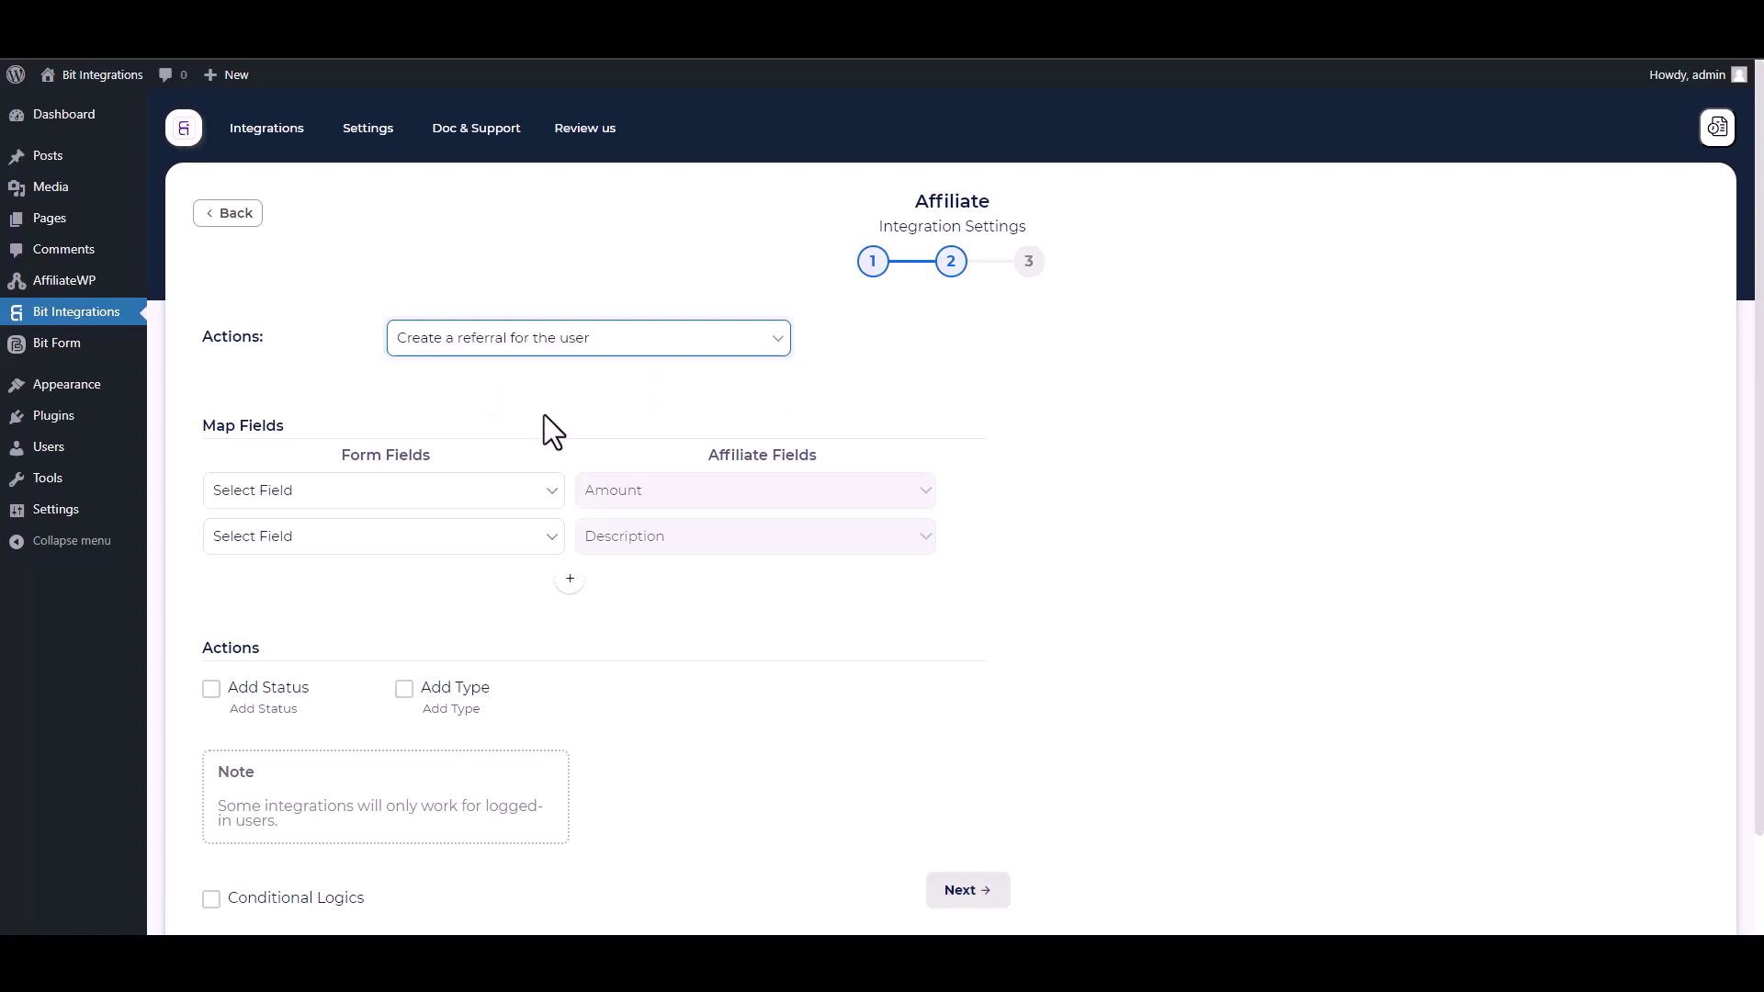
pyautogui.click(409, 491)
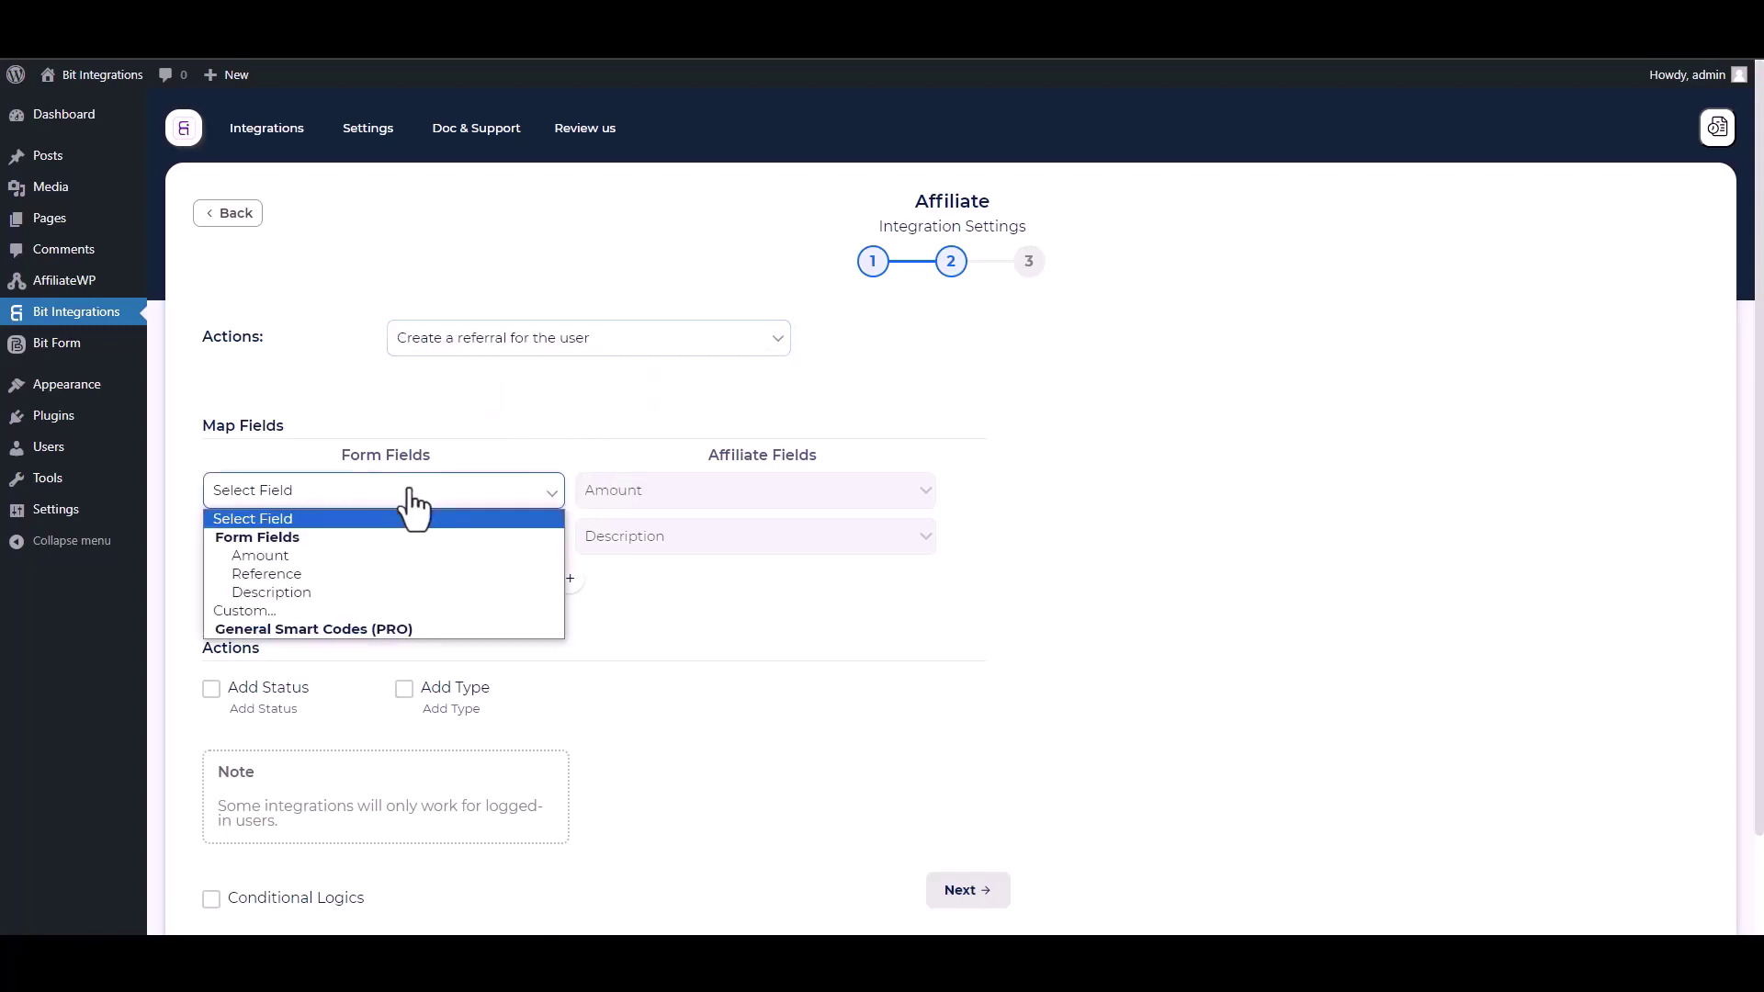
pyautogui.click(289, 555)
pyautogui.click(362, 542)
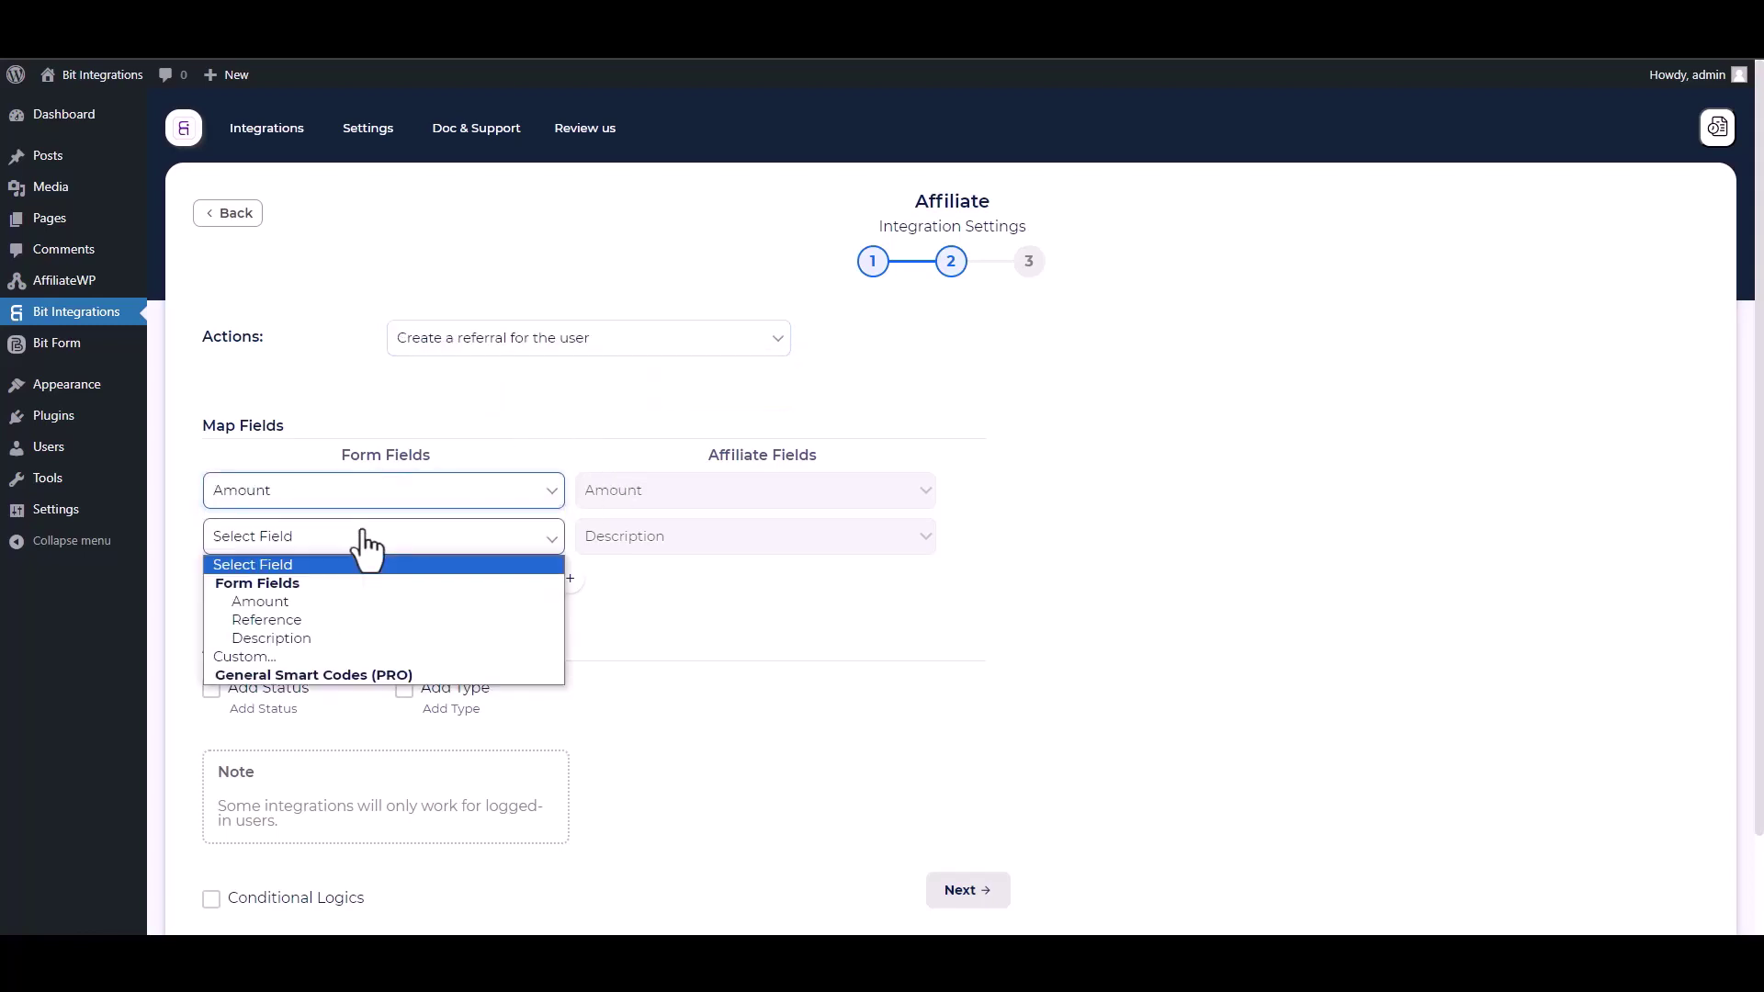
pyautogui.click(285, 623)
pyautogui.click(289, 549)
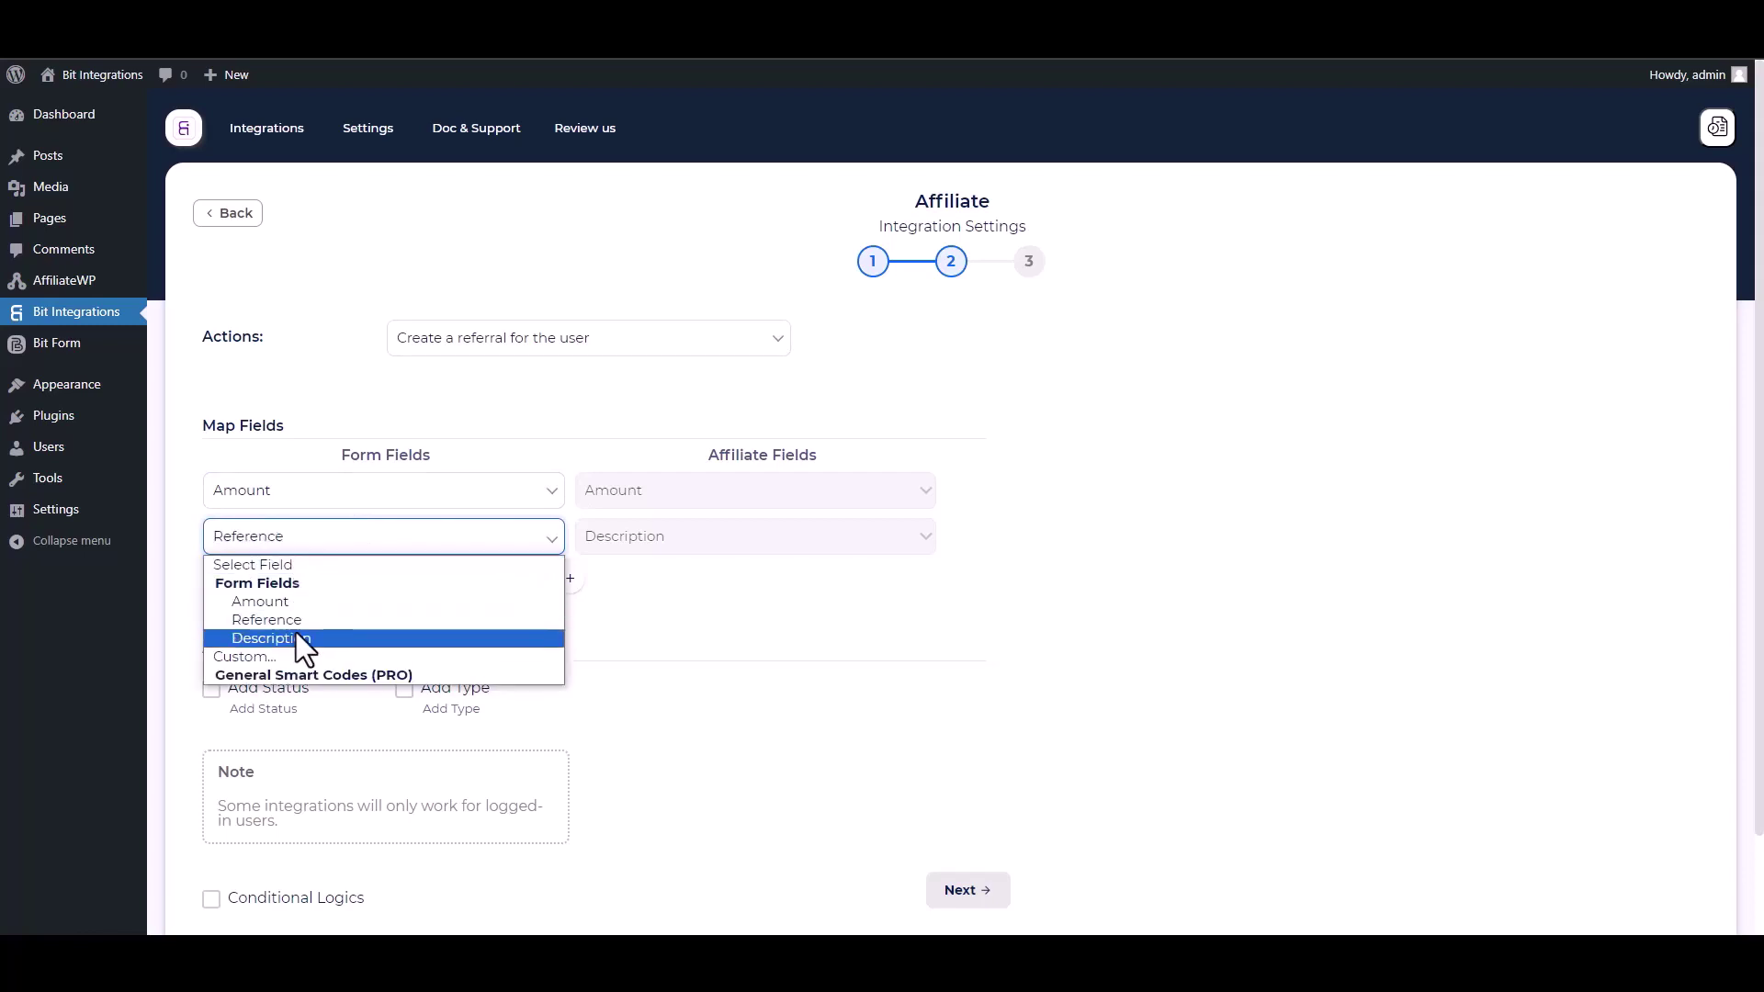
pyautogui.click(296, 636)
# Add a third mapping row linking the Reference form field to affiliate Reference
pyautogui.click(571, 579)
pyautogui.click(615, 584)
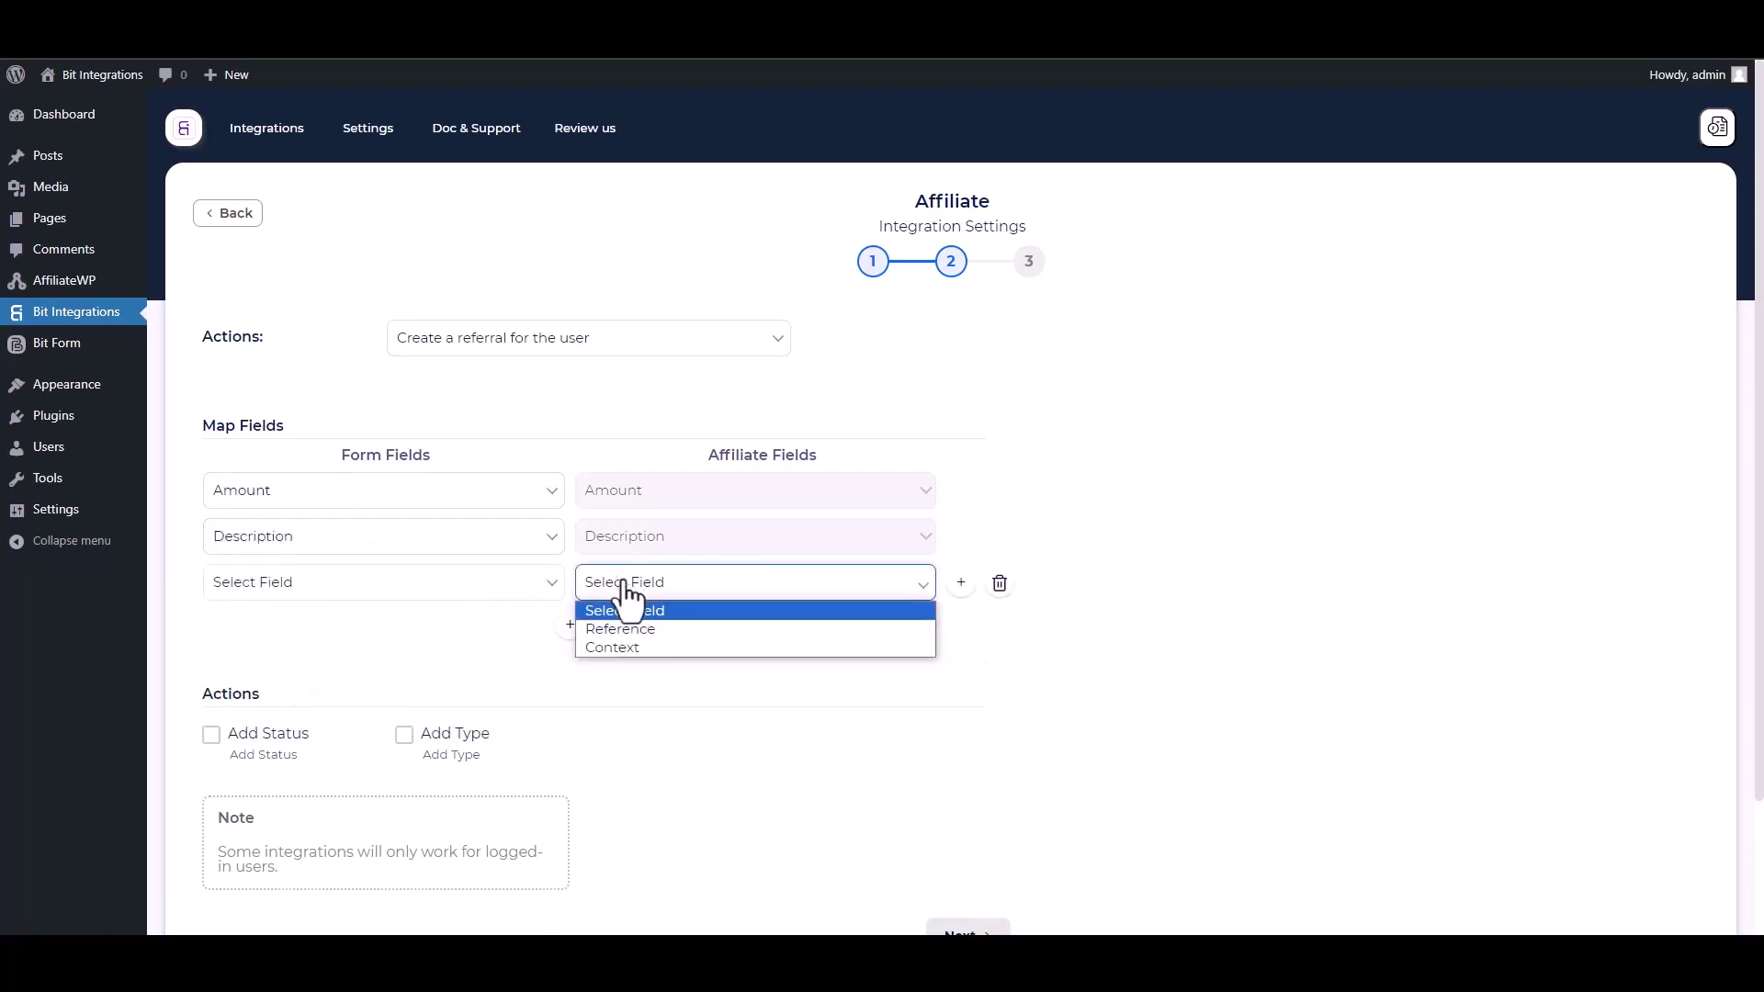
pyautogui.click(627, 627)
pyautogui.click(460, 588)
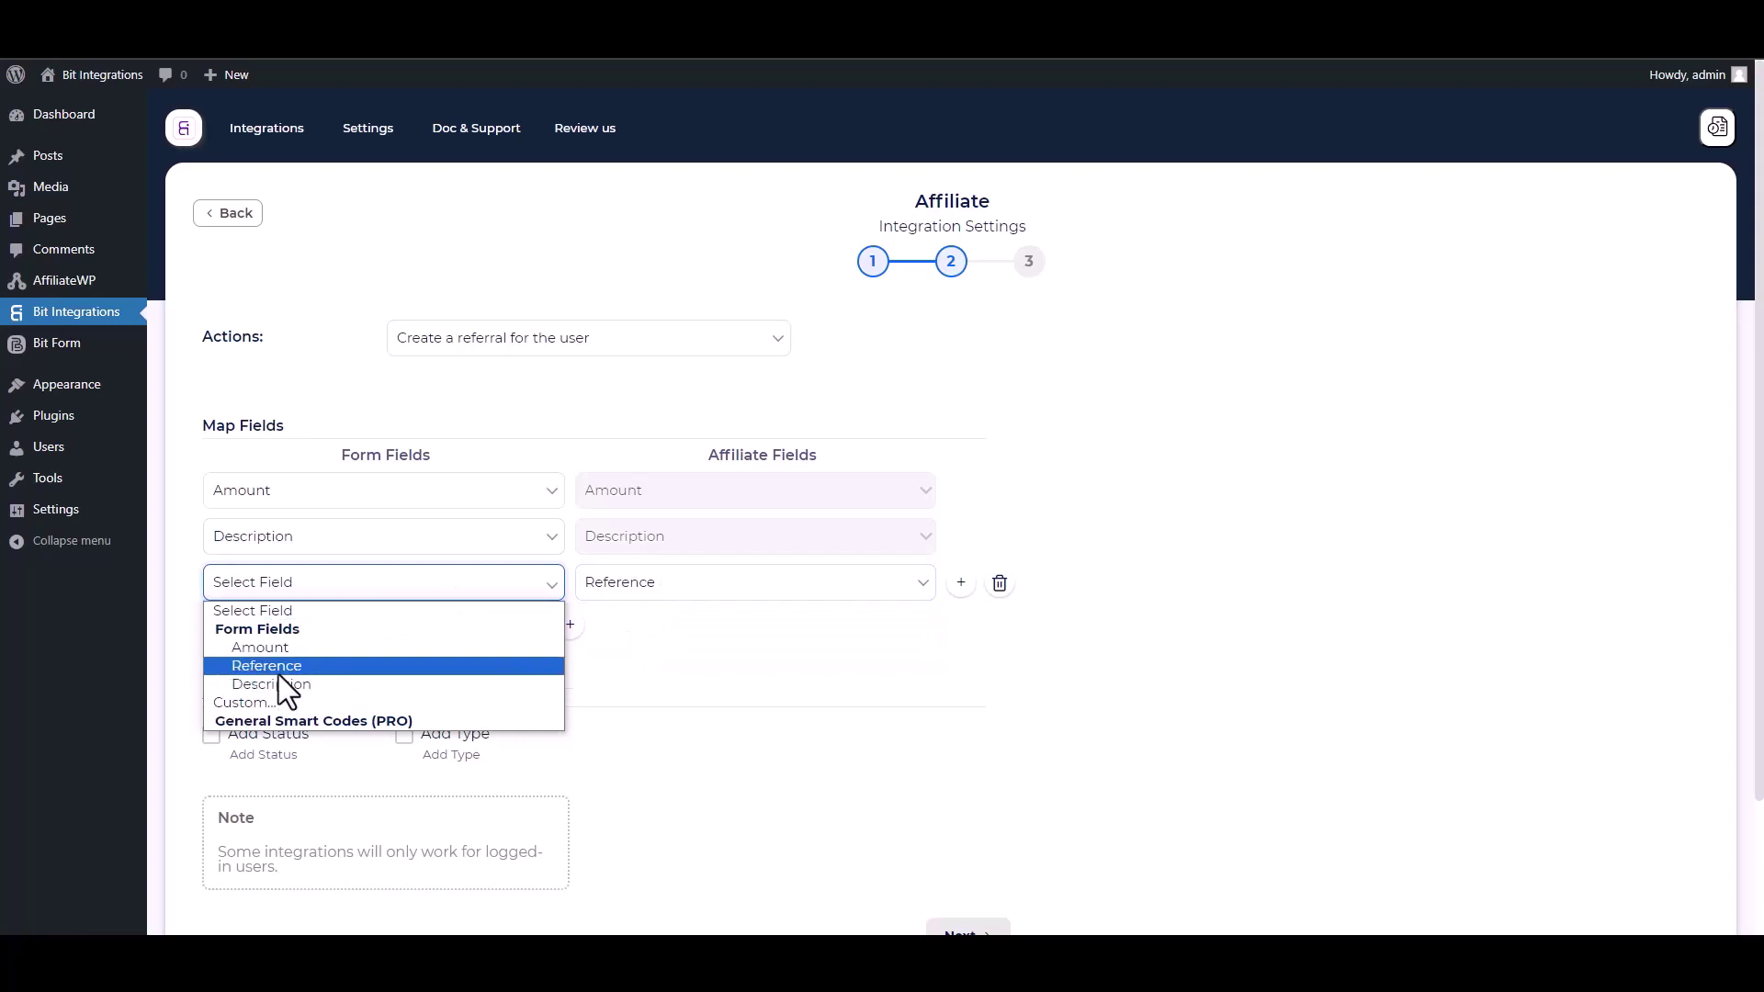
pyautogui.click(342, 665)
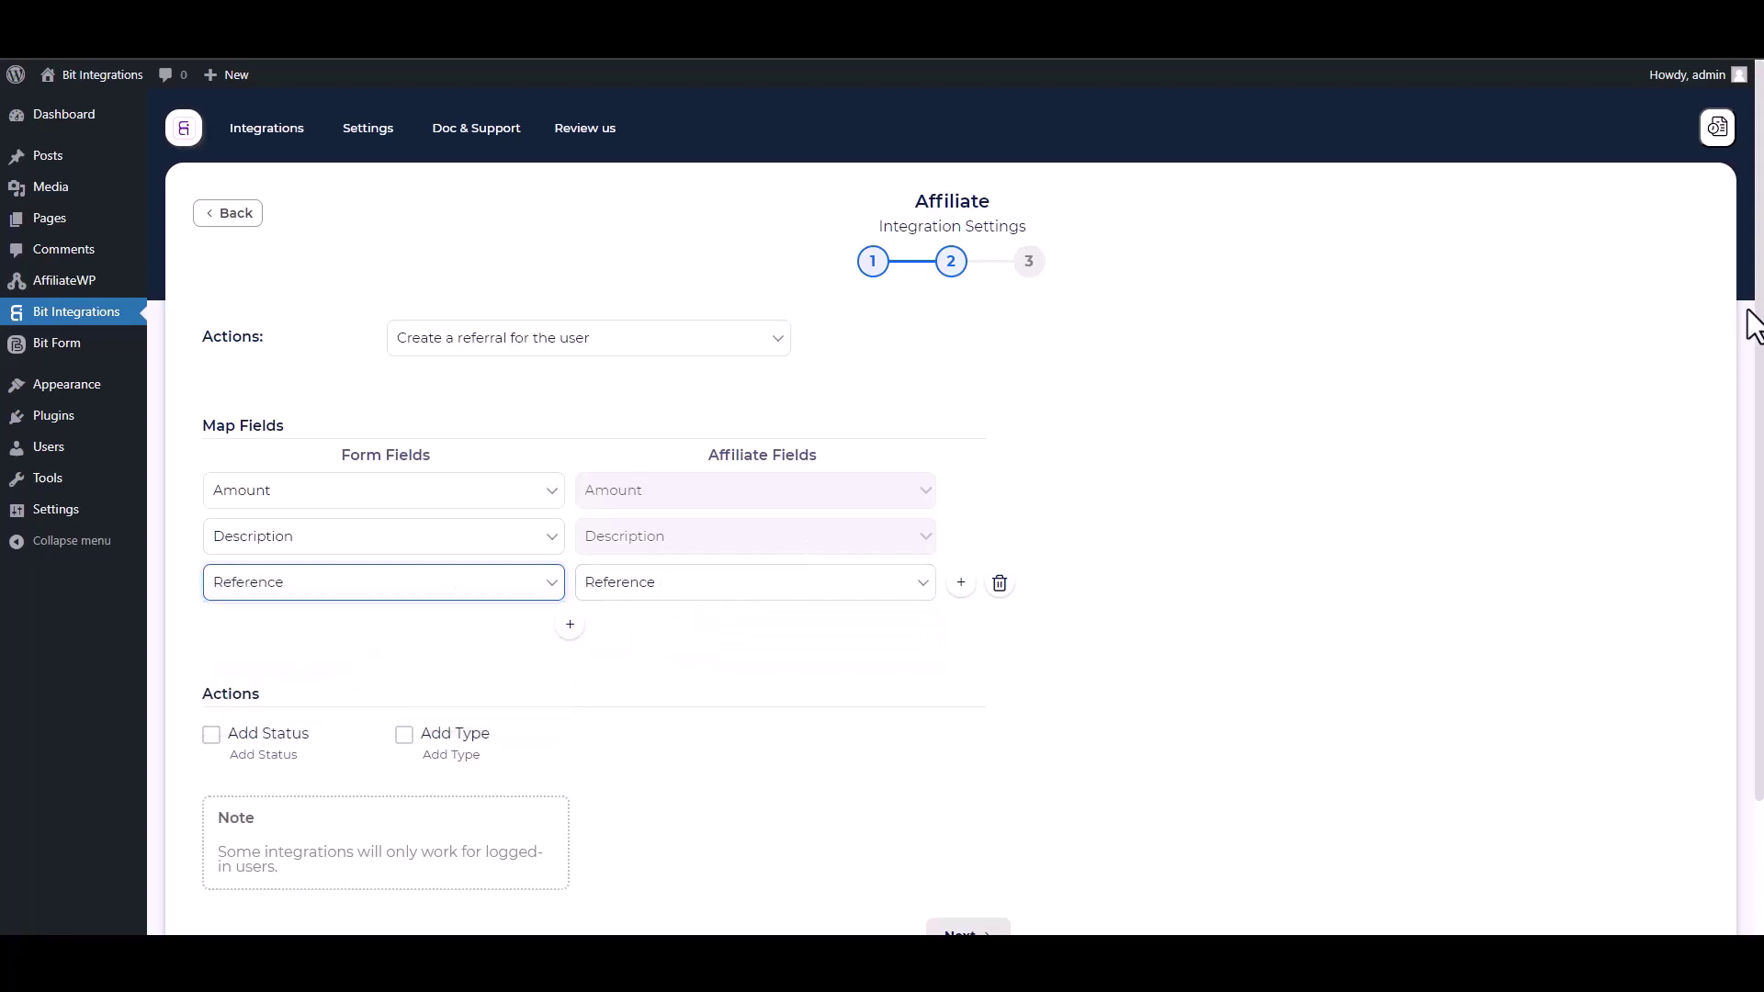
# Enable Add Status and set the referral status to Pending
pyautogui.scroll(-3, 569, 568)
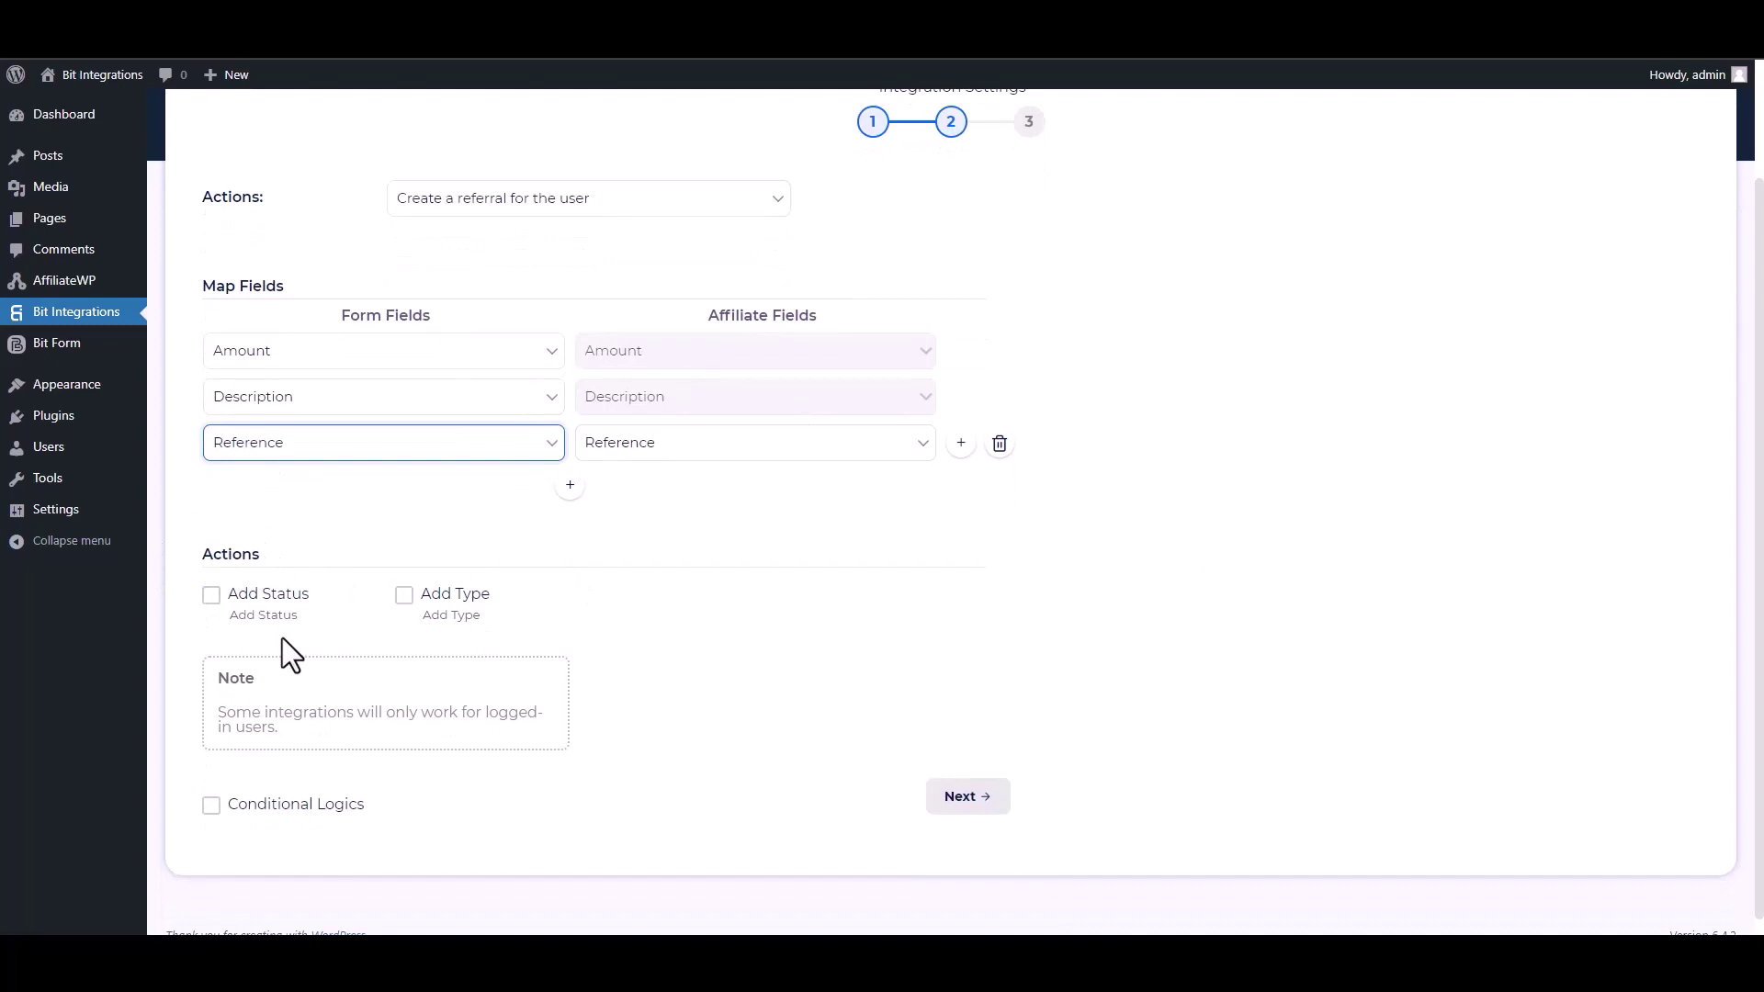
pyautogui.click(202, 597)
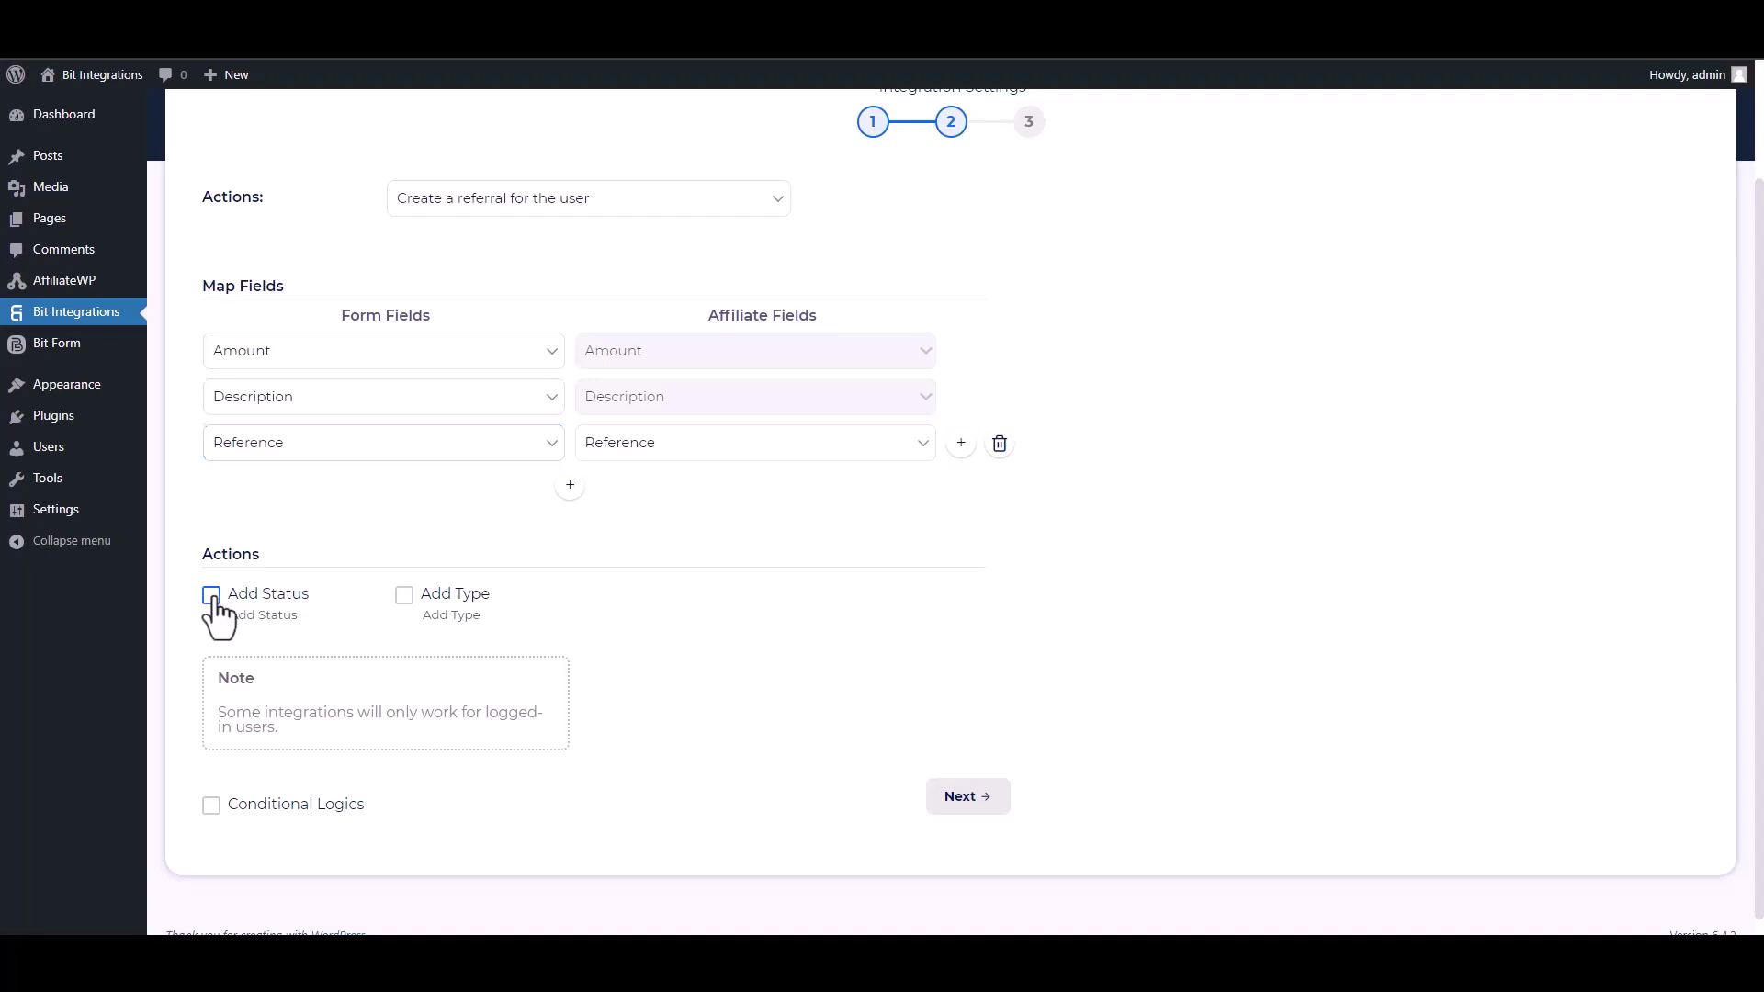
pyautogui.click(758, 511)
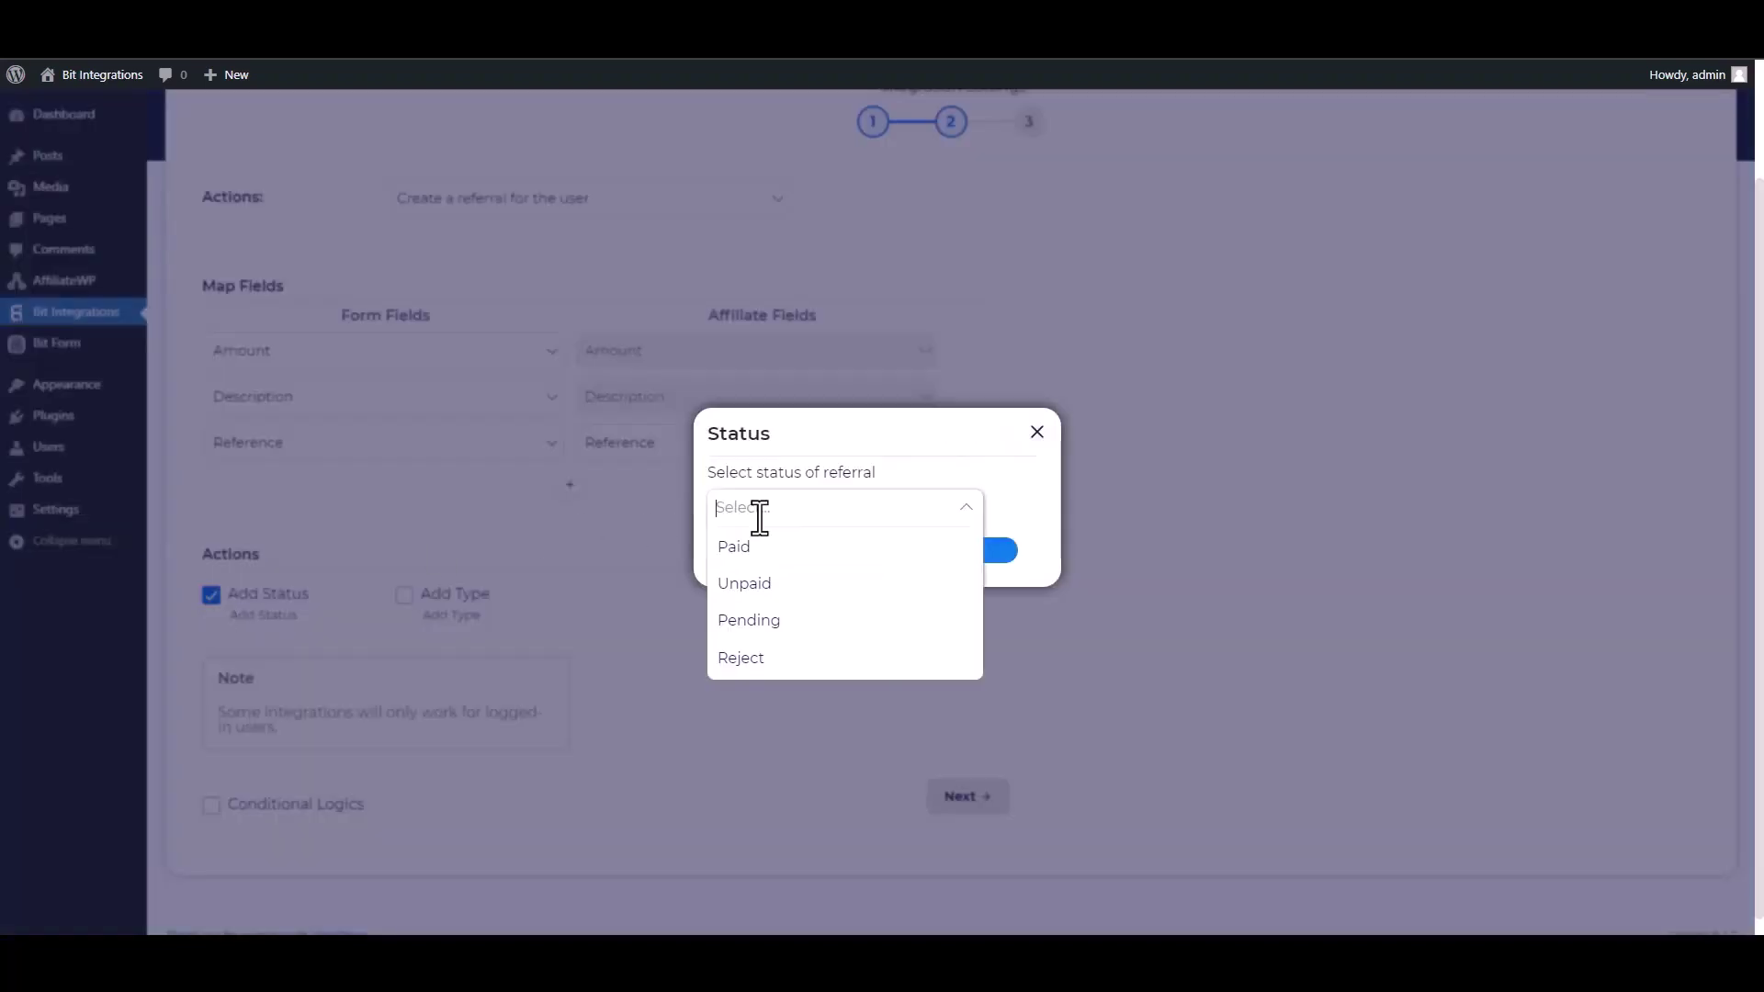
pyautogui.click(738, 621)
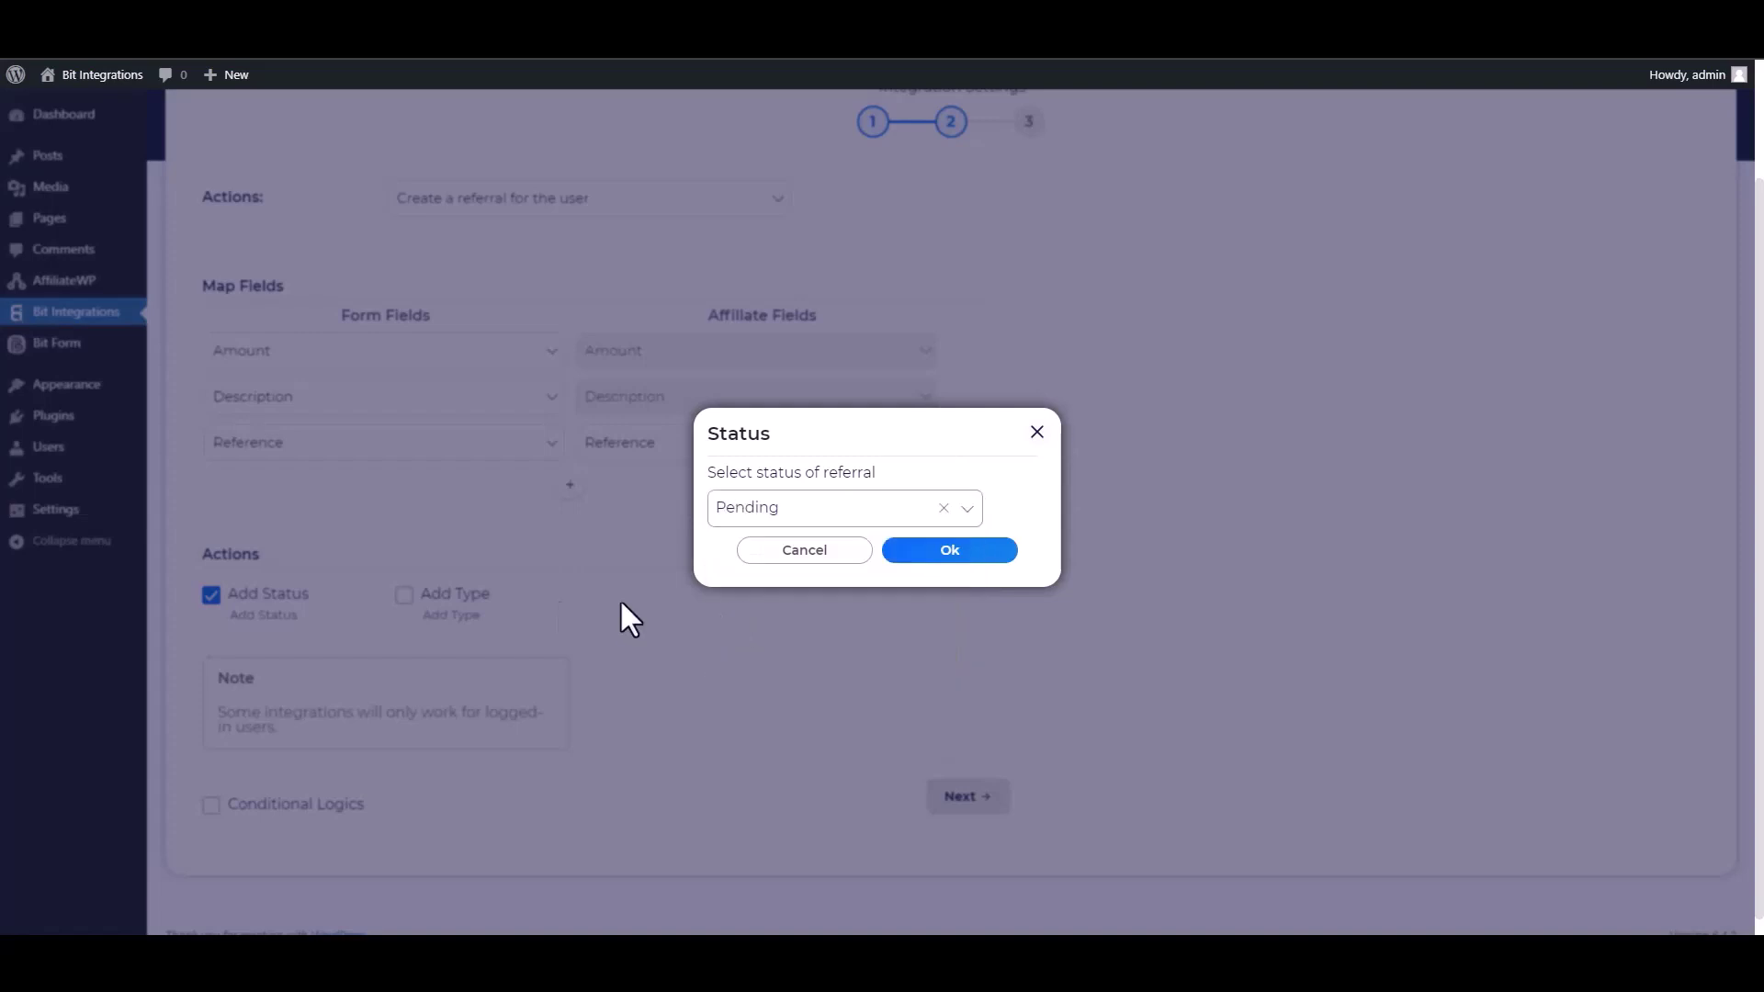
pyautogui.click(942, 561)
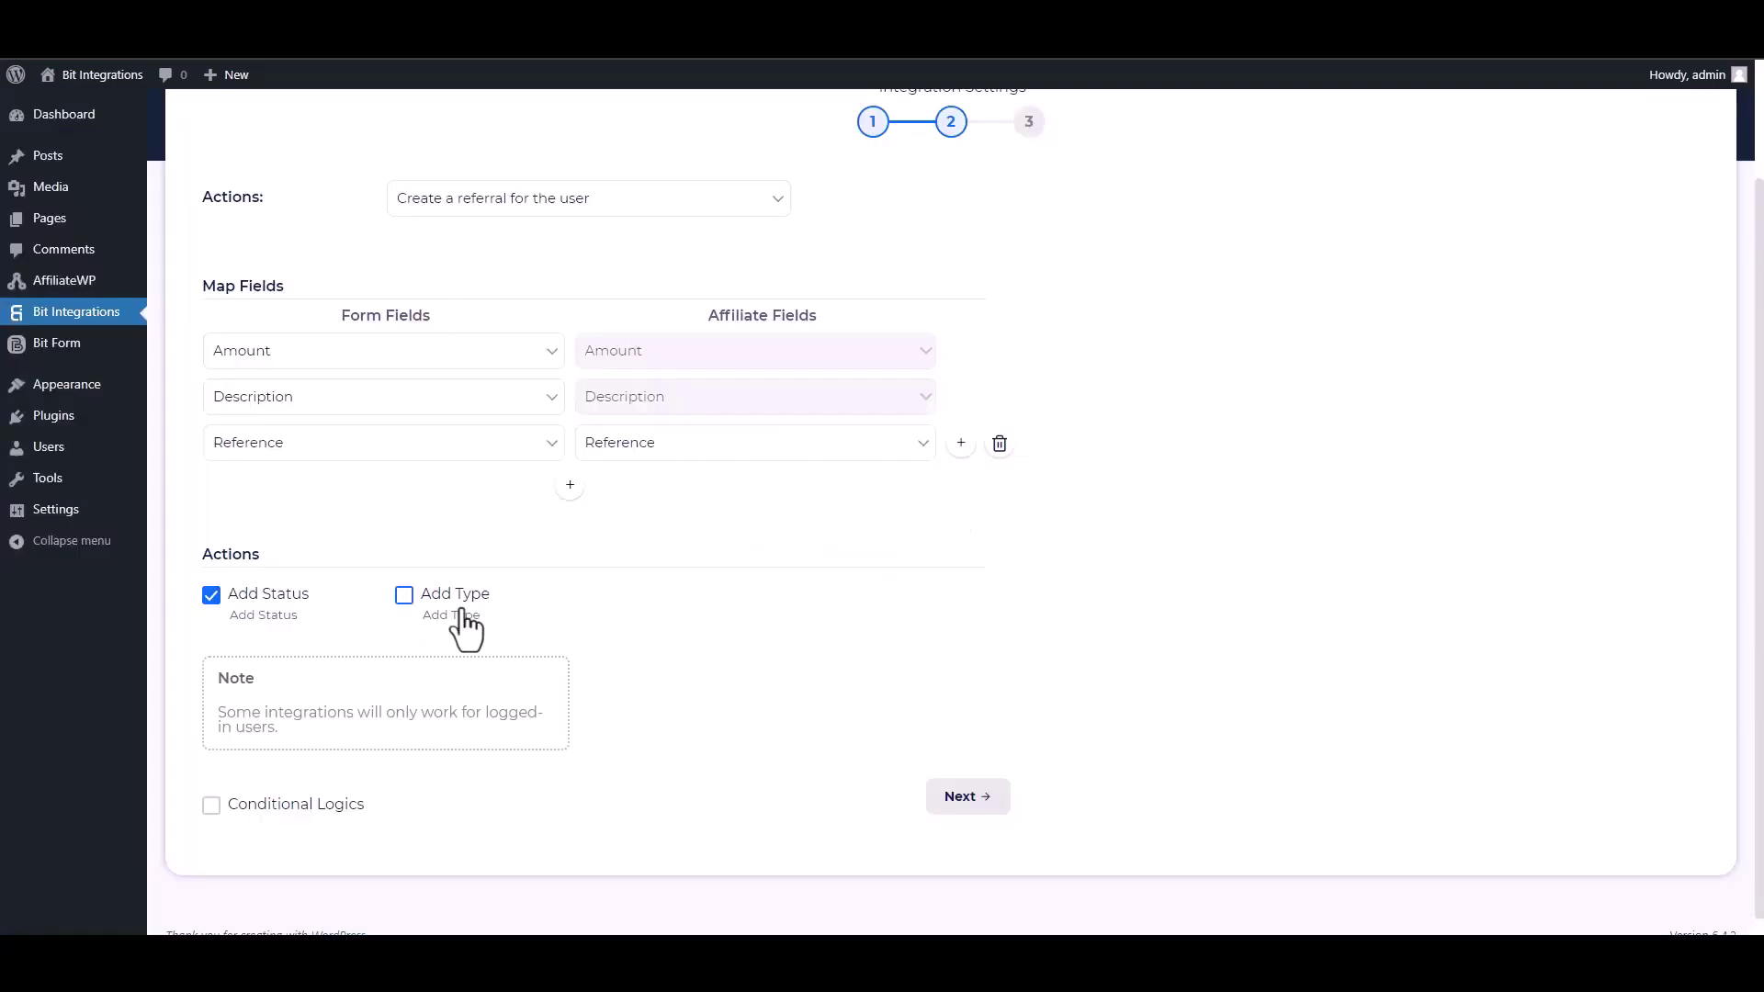
# Enable Add Type and set the referral type to Sale
pyautogui.click(414, 608)
pyautogui.click(795, 506)
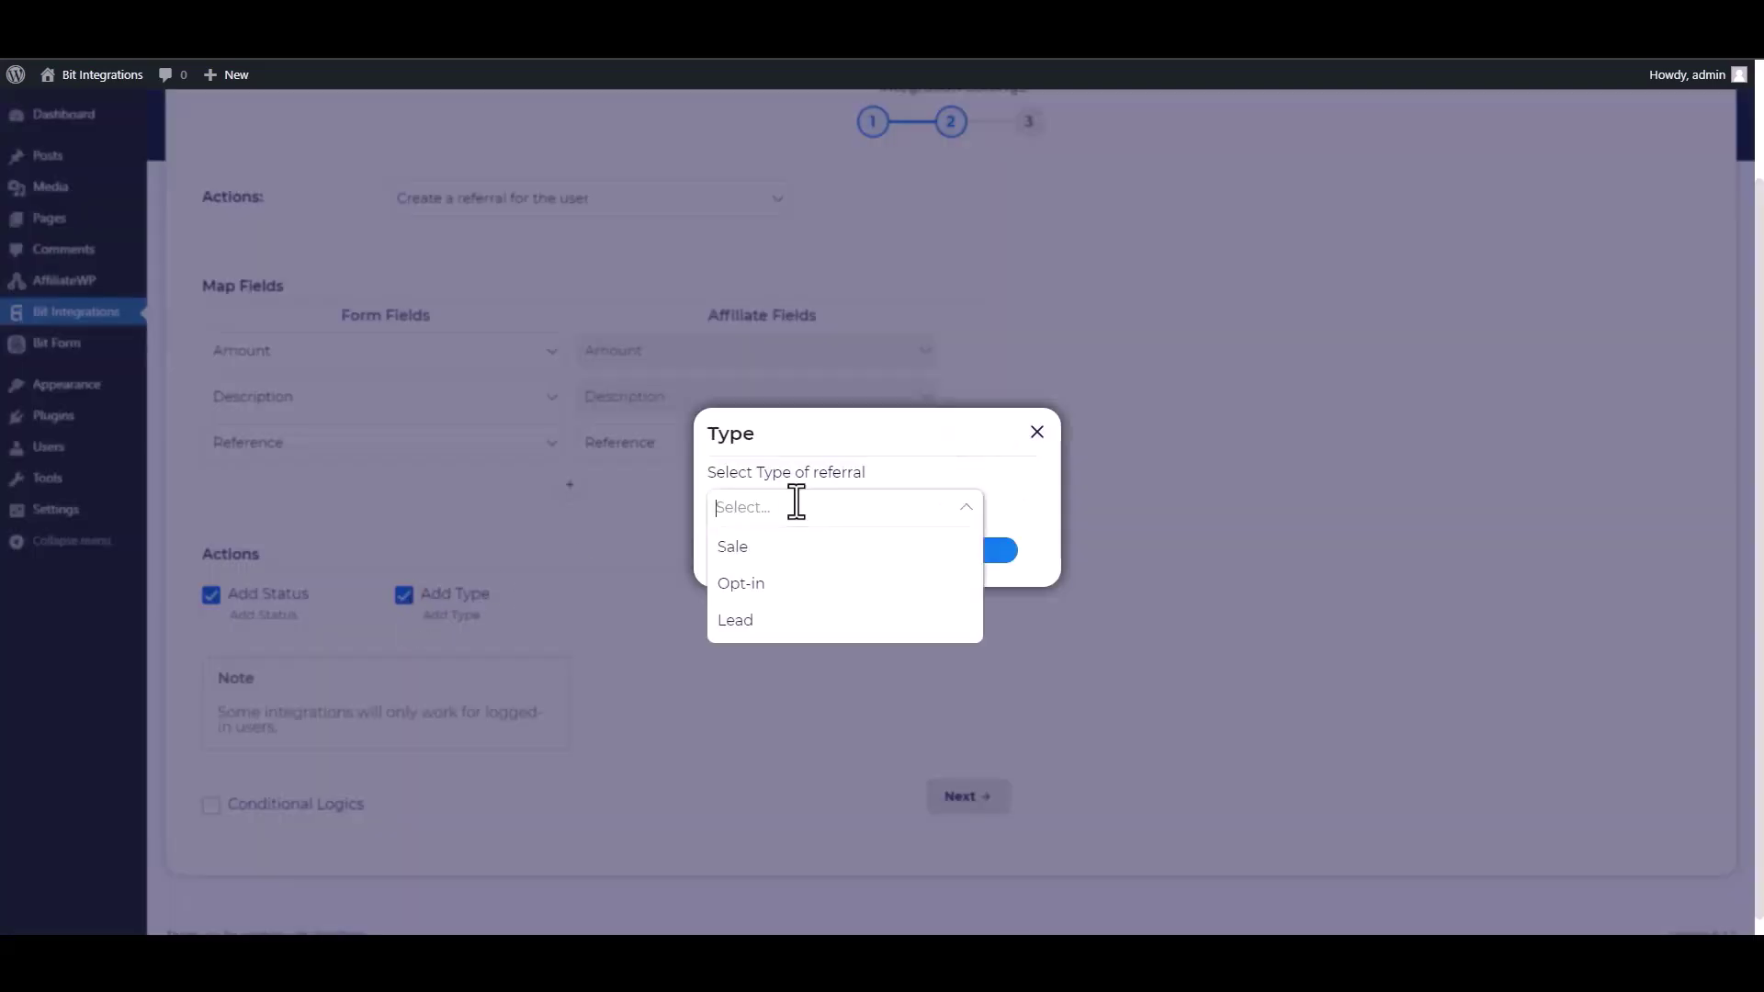
pyautogui.click(755, 548)
pyautogui.click(926, 554)
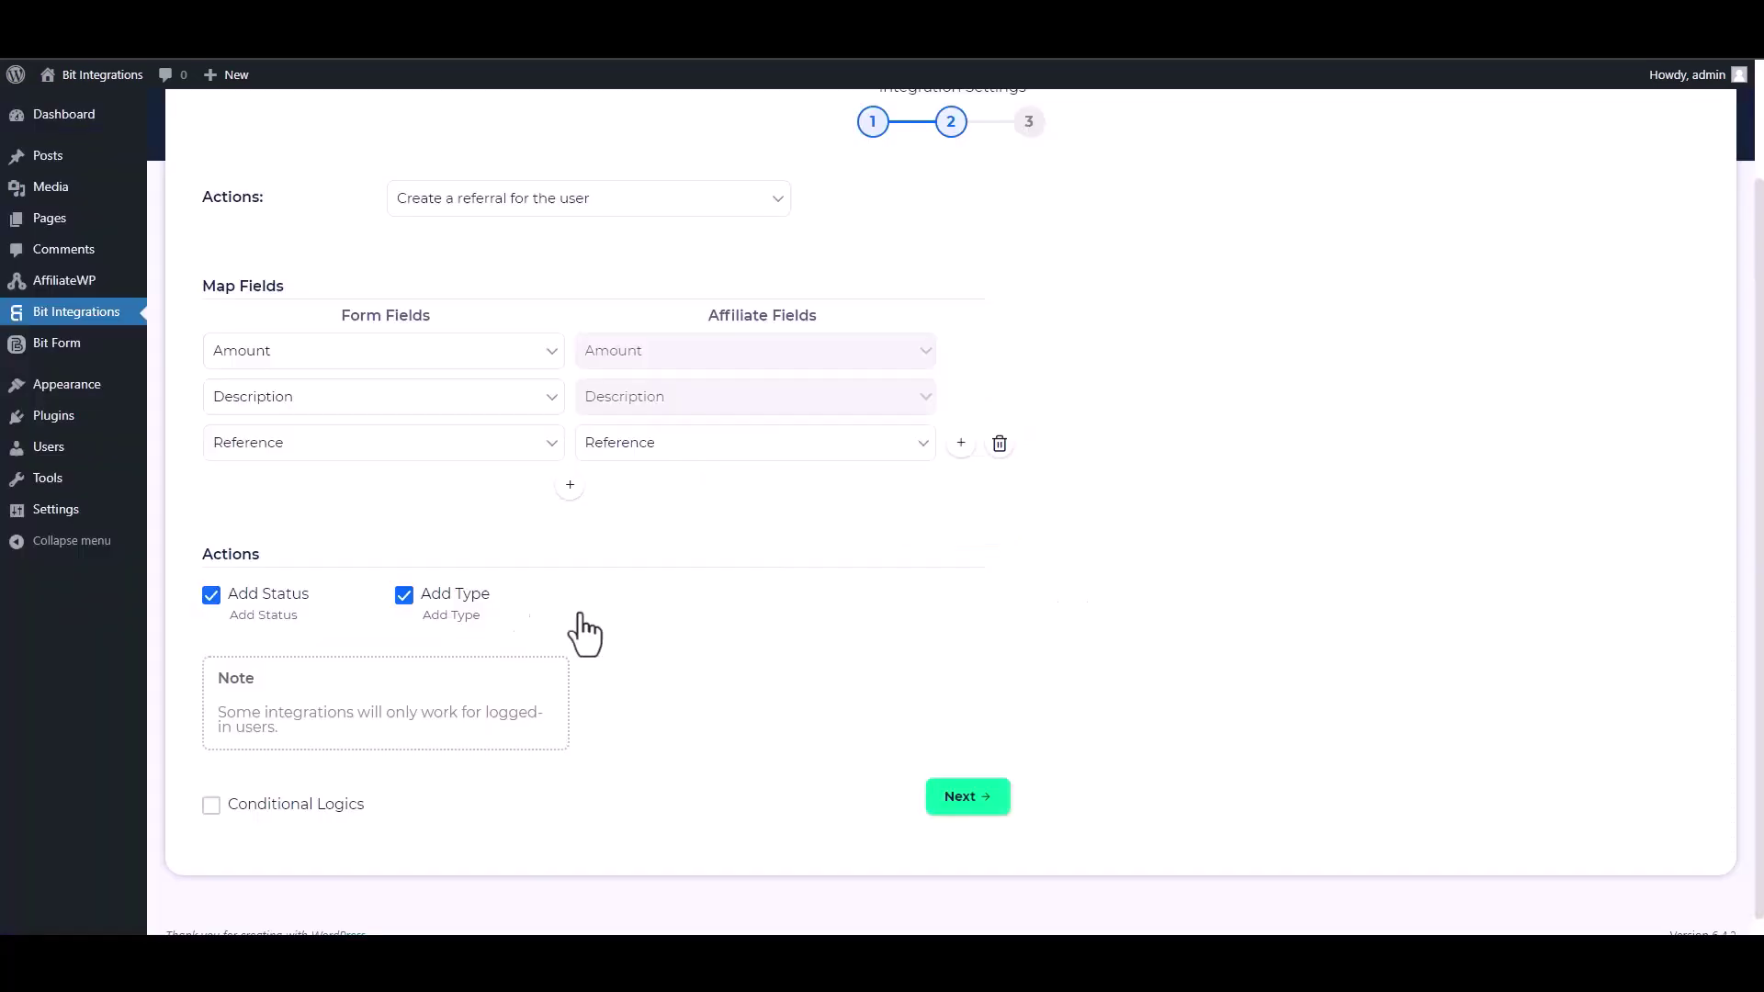
# Leave Conditional Logics off and proceed to the final integration step
pyautogui.click(211, 806)
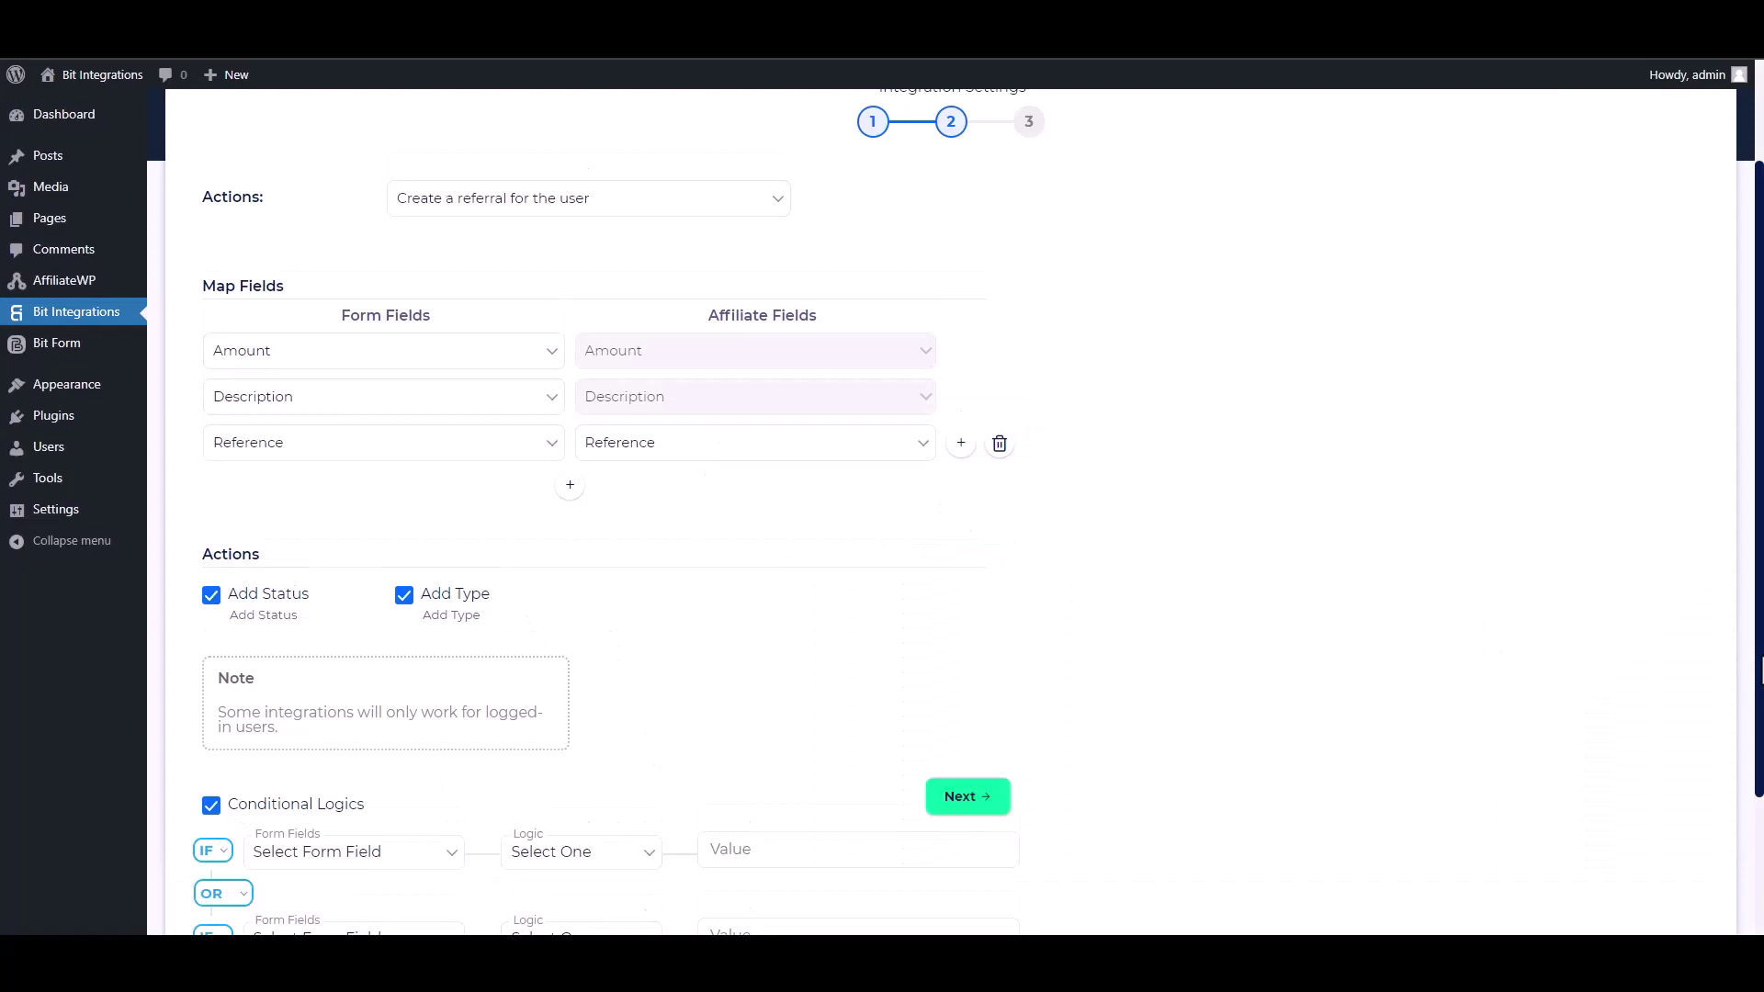
pyautogui.scroll(-2, 644, 643)
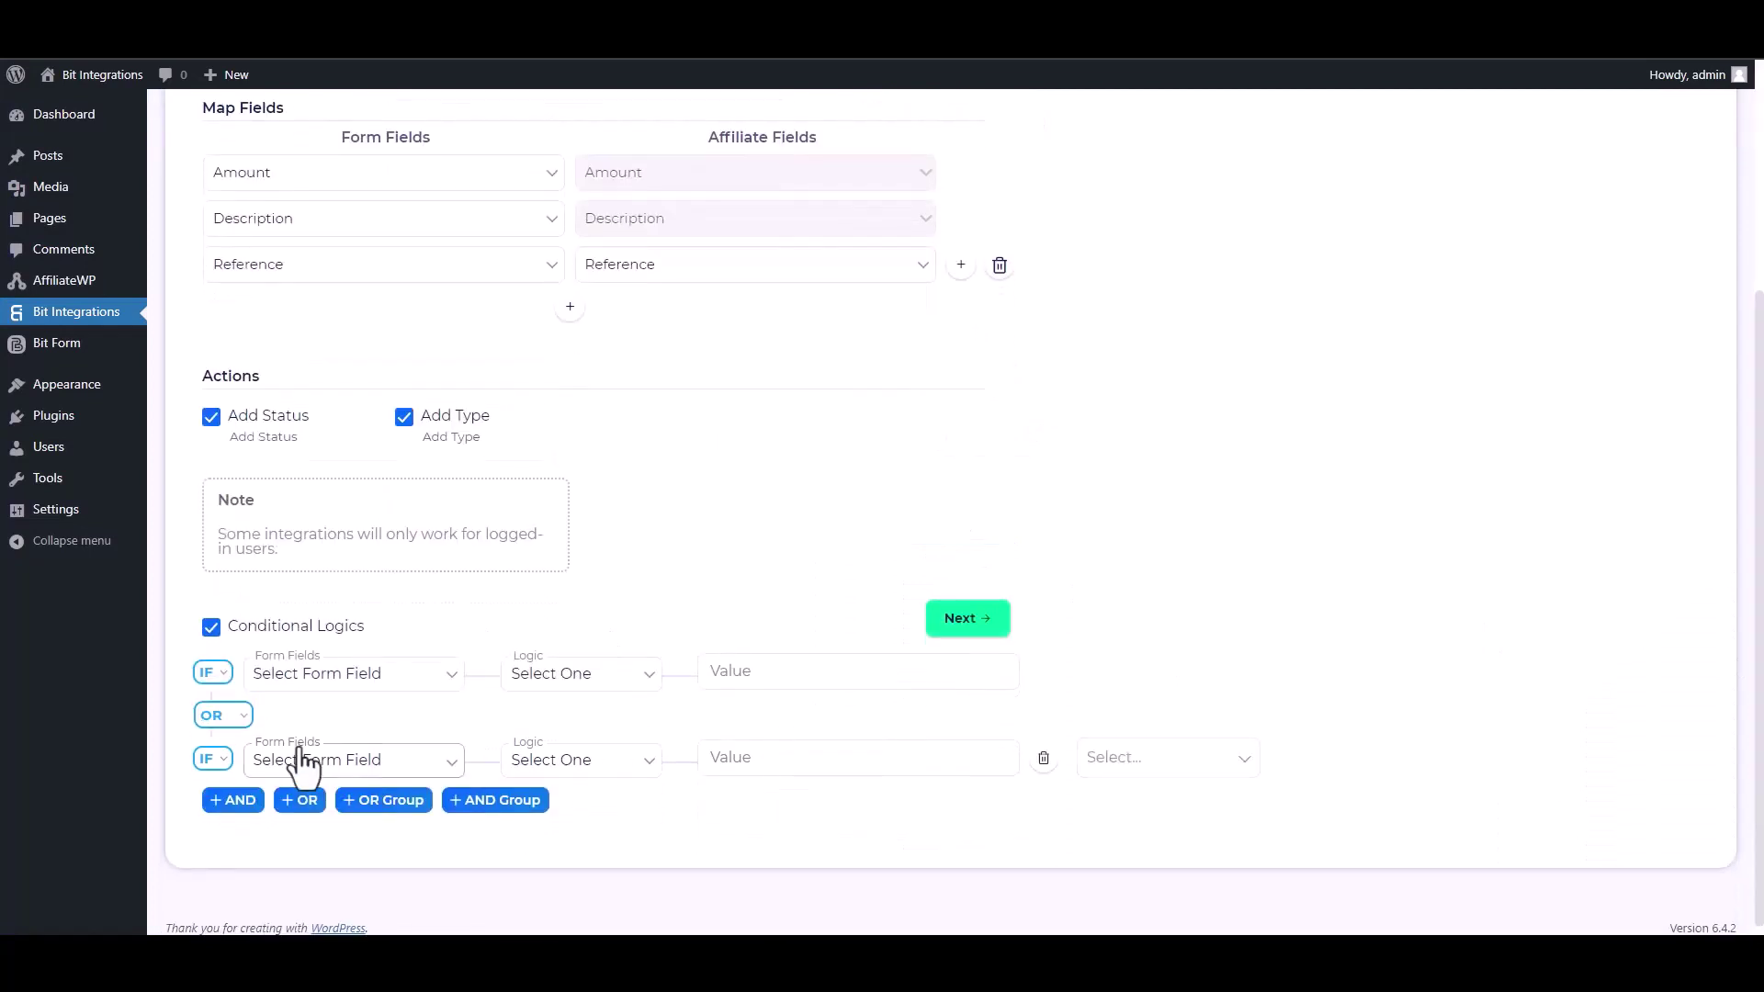
pyautogui.click(211, 630)
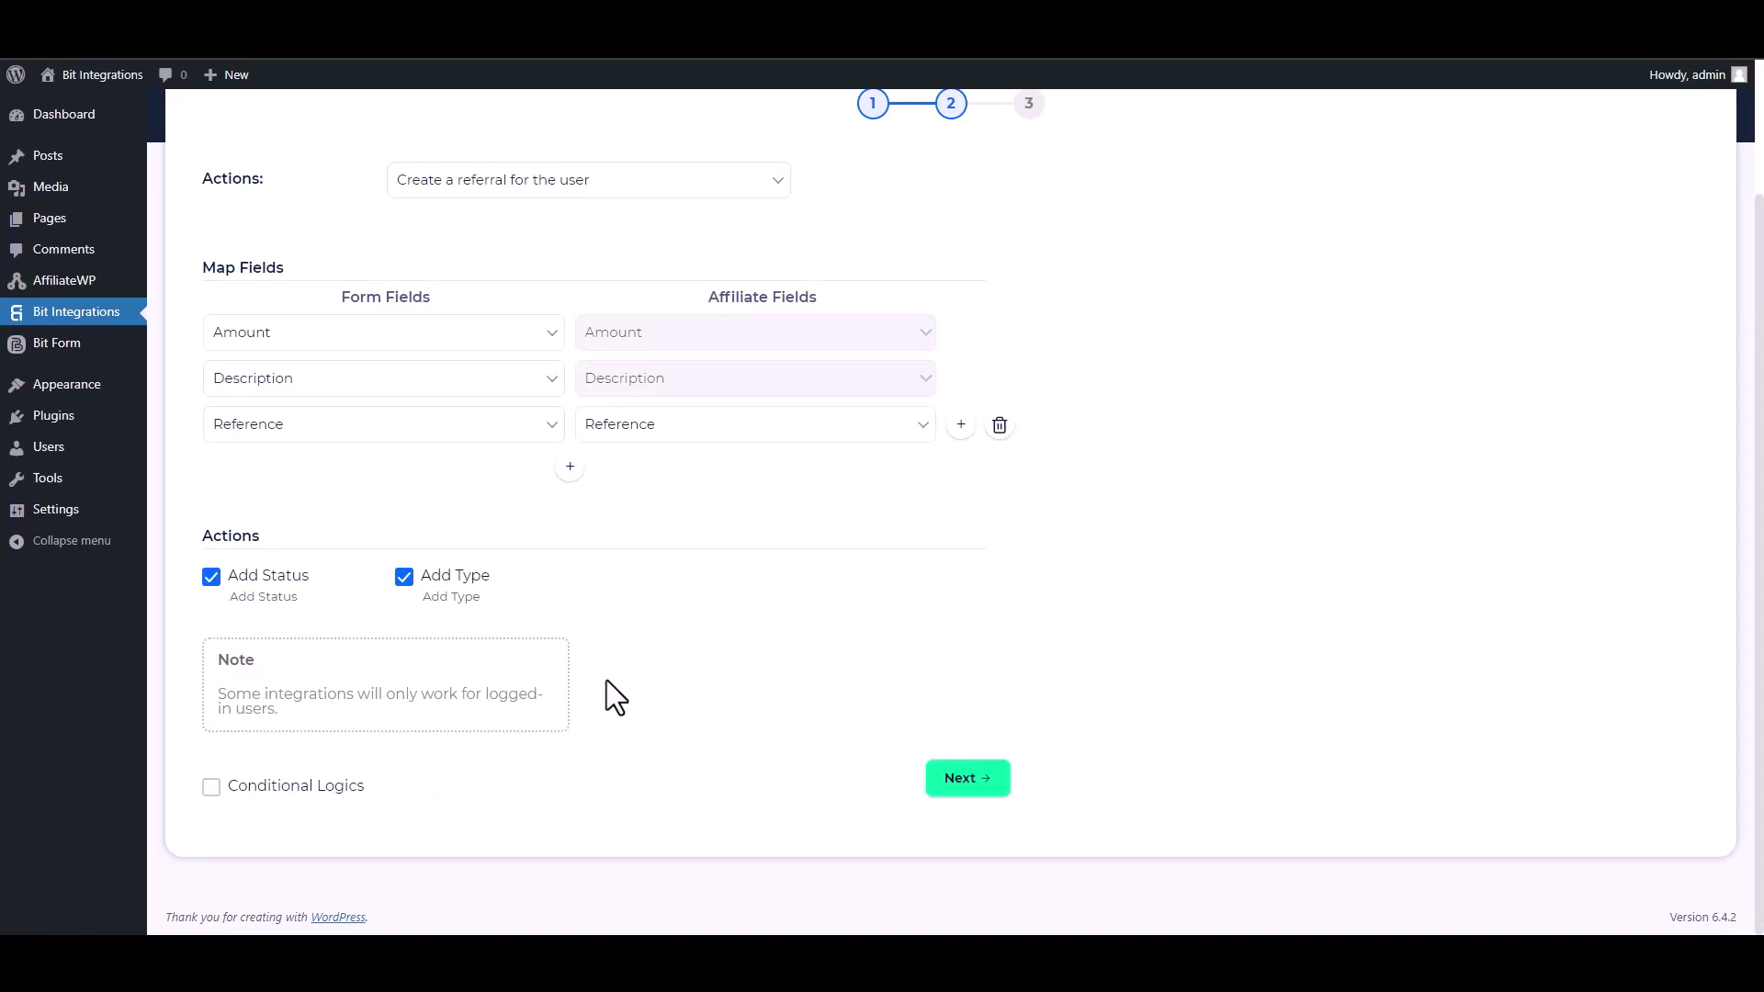
pyautogui.click(966, 779)
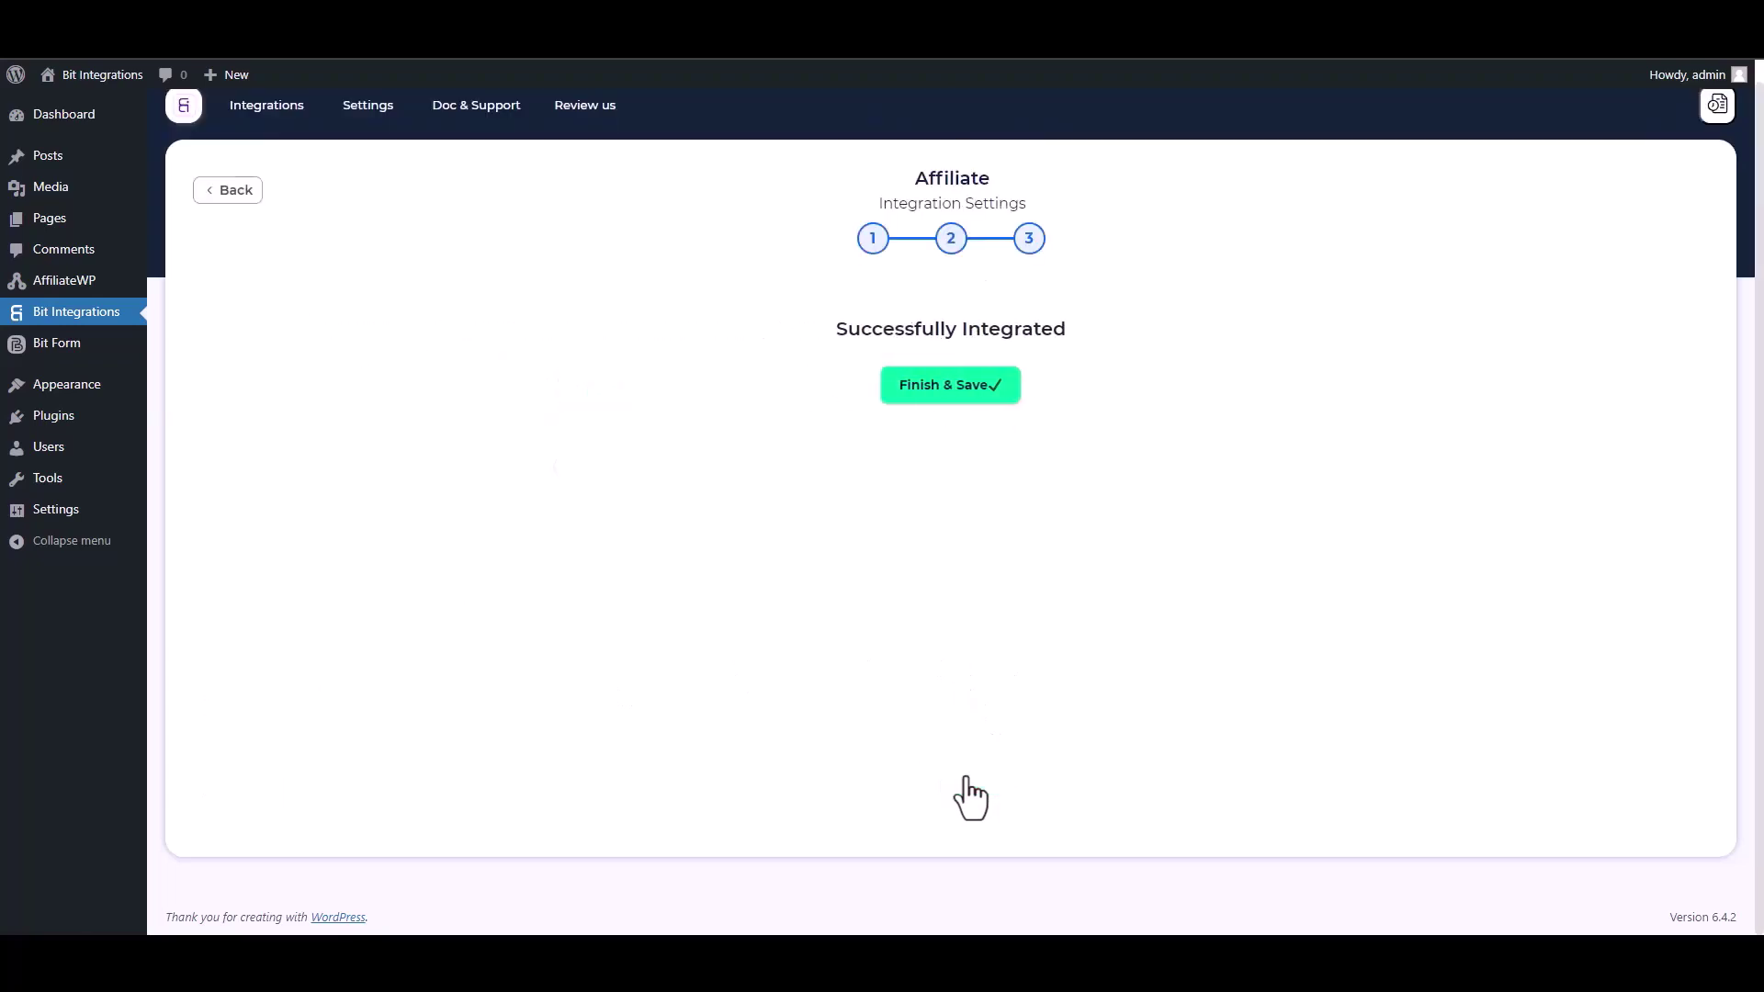
# Finish and save the integration, and enter 599 as the form's Amount
pyautogui.click(965, 404)
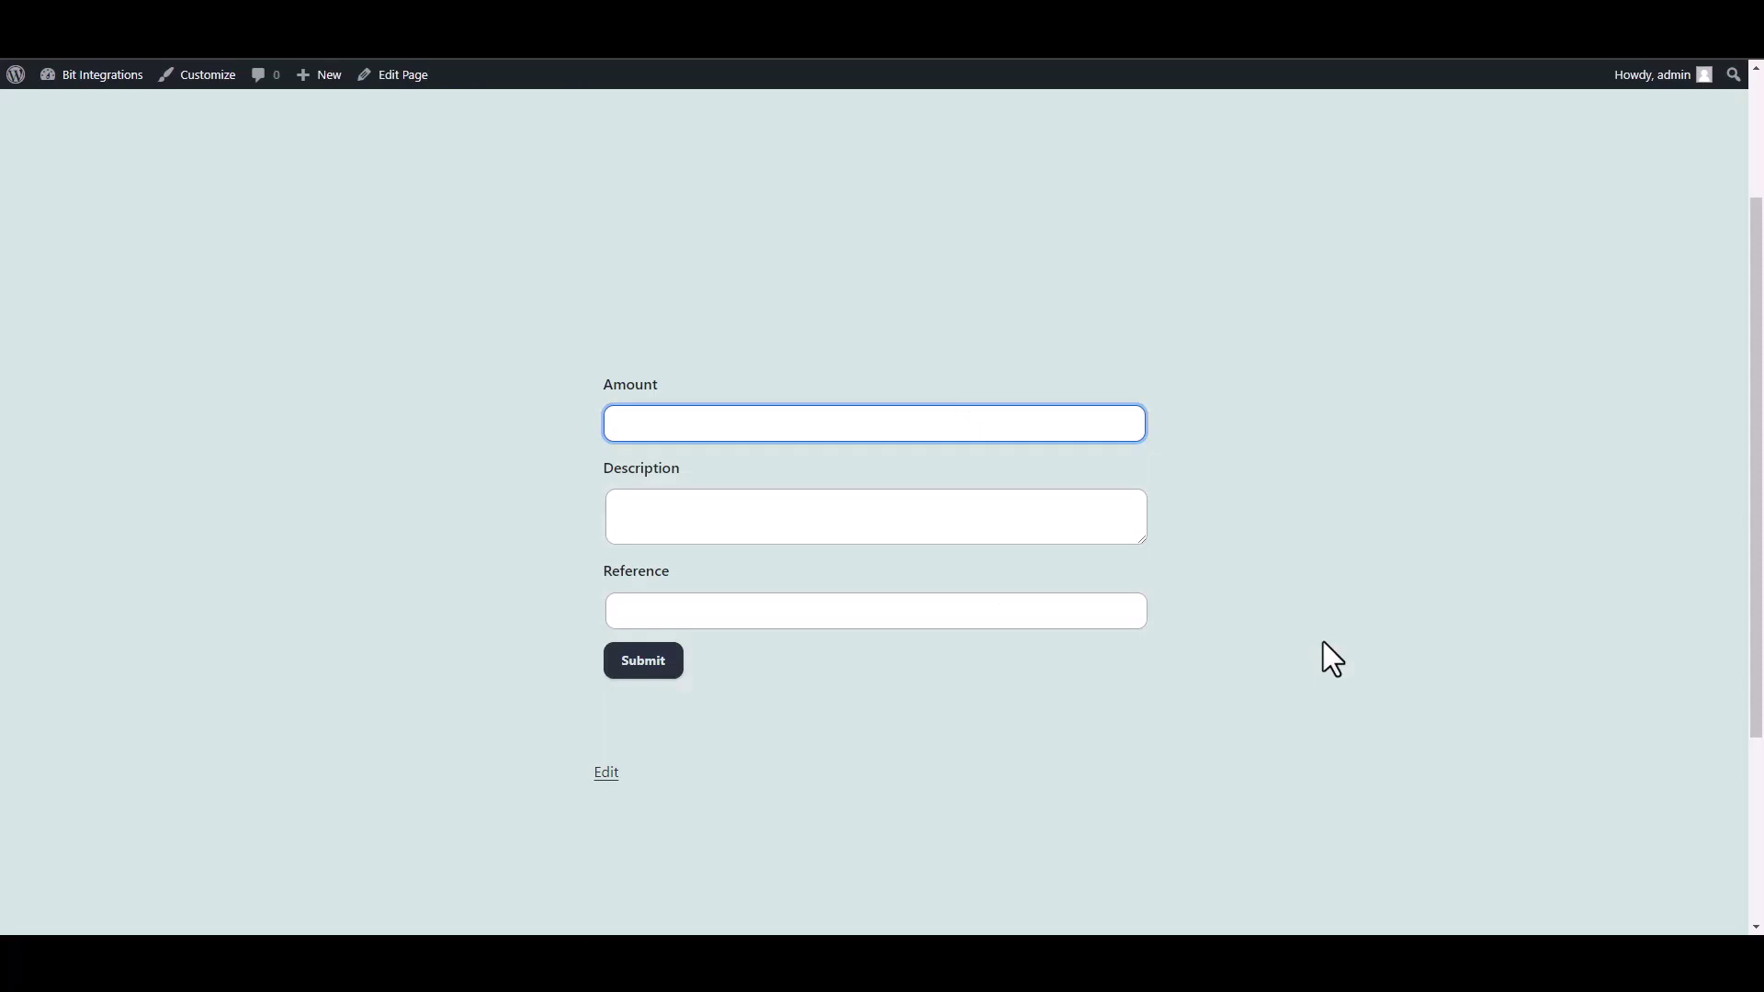
pyautogui.write('599')
pyautogui.click(942, 521)
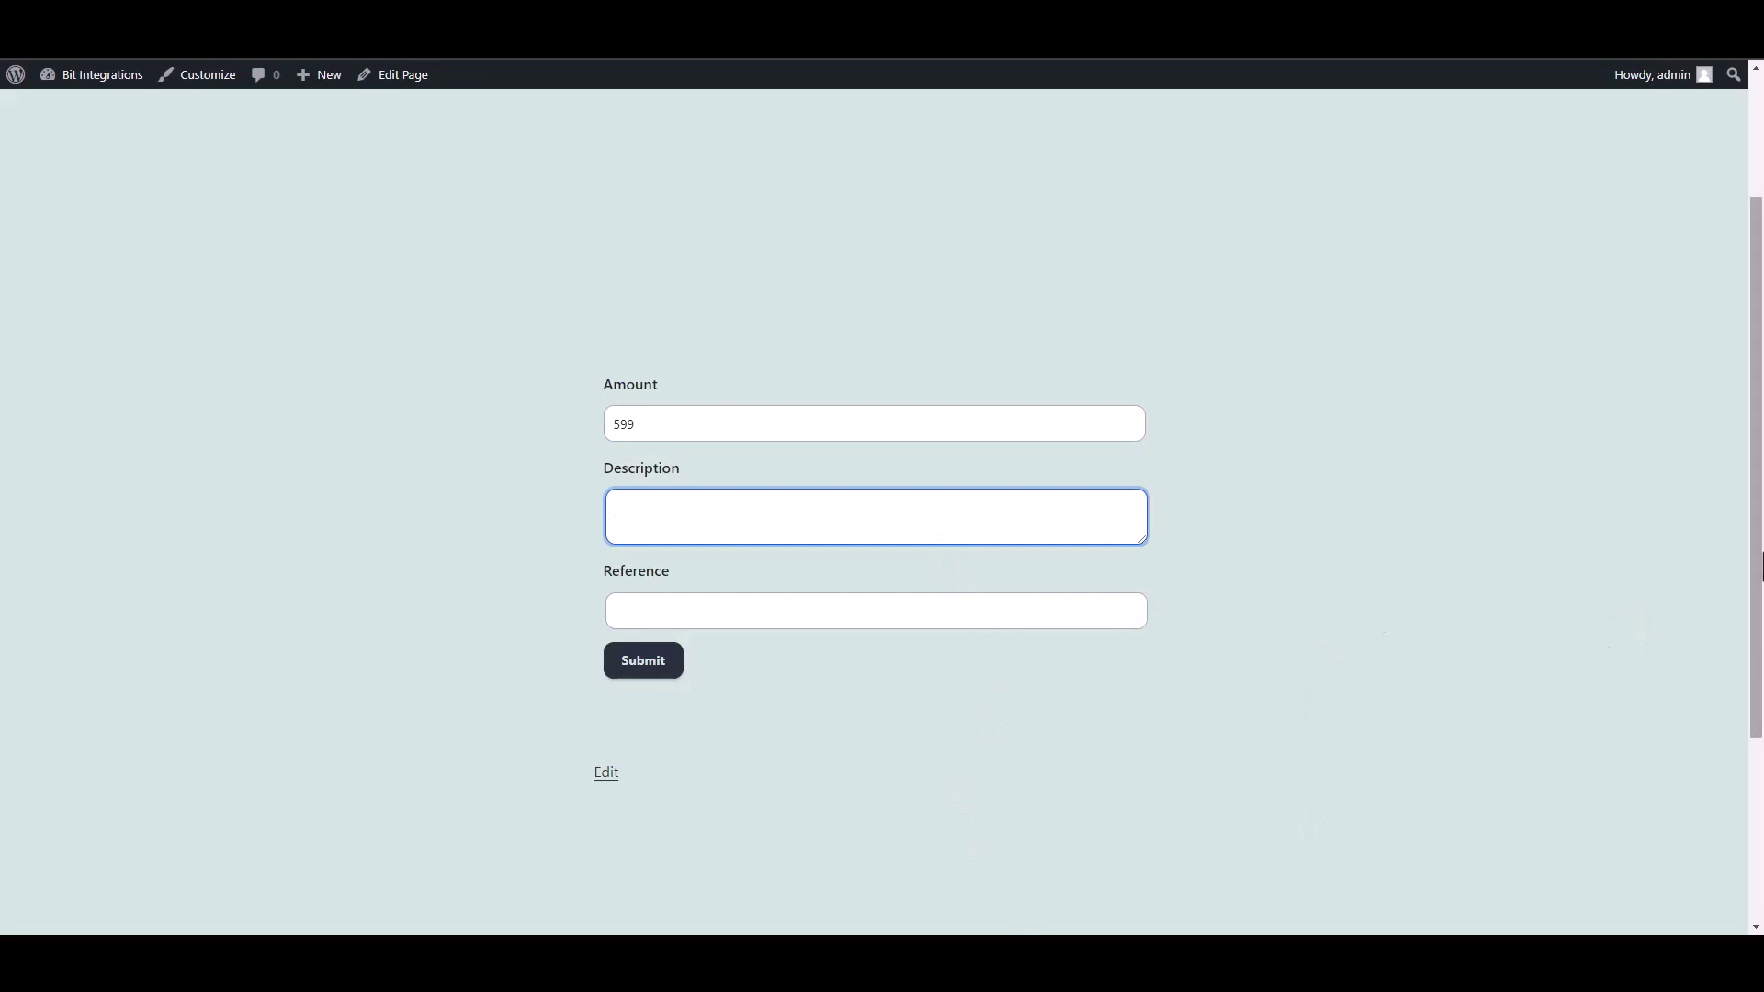
# Fill Description 'Welcome to the Bit Integrations' and Reference 'Bit Apps', then submit the form
pyautogui.write('Welcome tothe')
pyautogui.press('BackSpace')
pyautogui.press('BackSpace')
pyautogui.press('BackSpace')
pyautogui.write('the Bit Int')
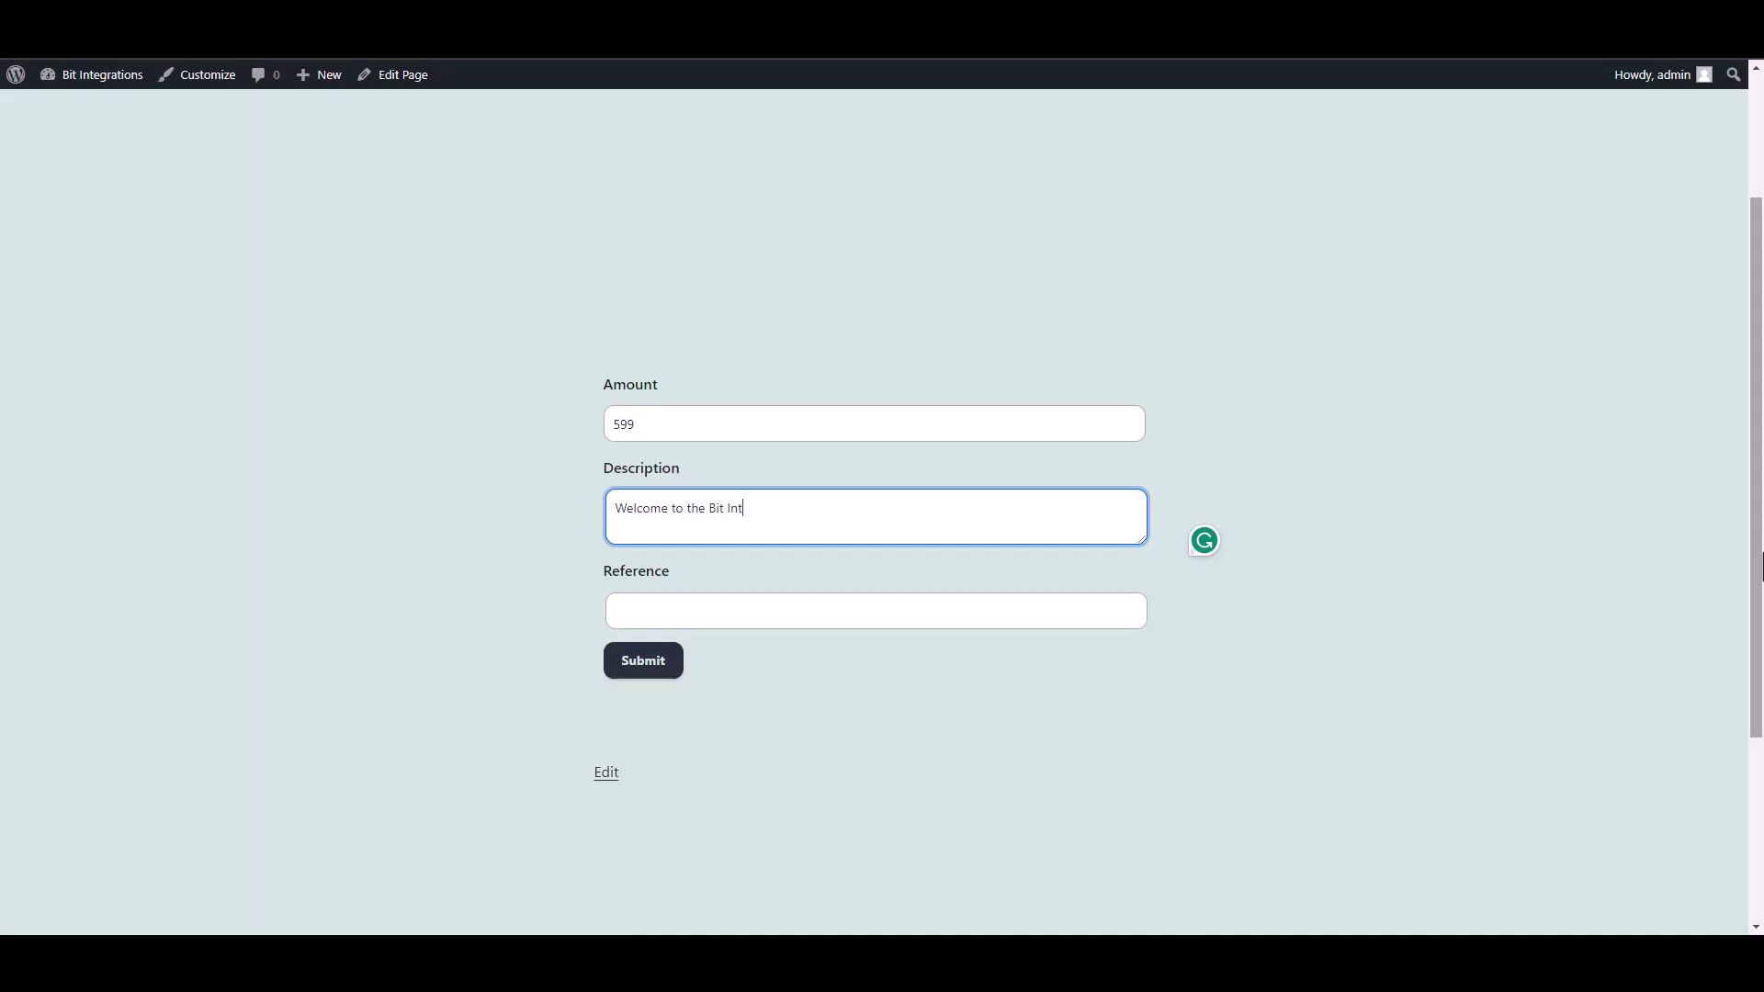
pyautogui.write('egrations')
pyautogui.click(1067, 612)
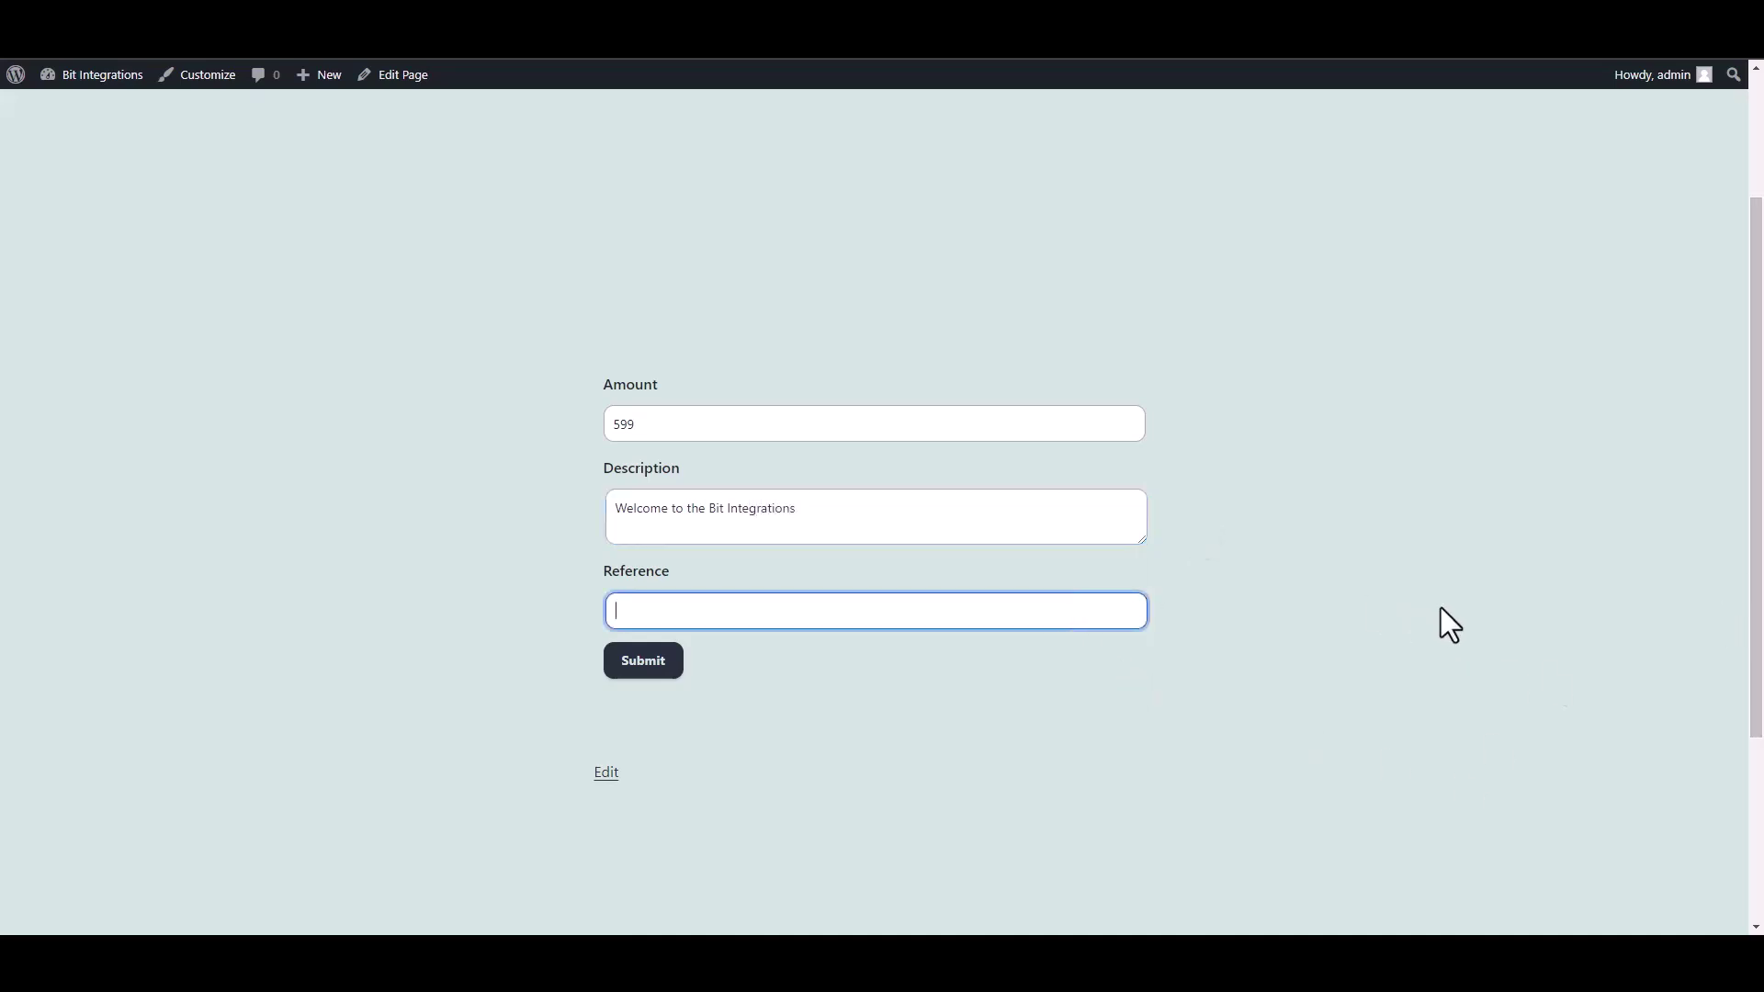
pyautogui.write('Bit Apps')
pyautogui.click(648, 670)
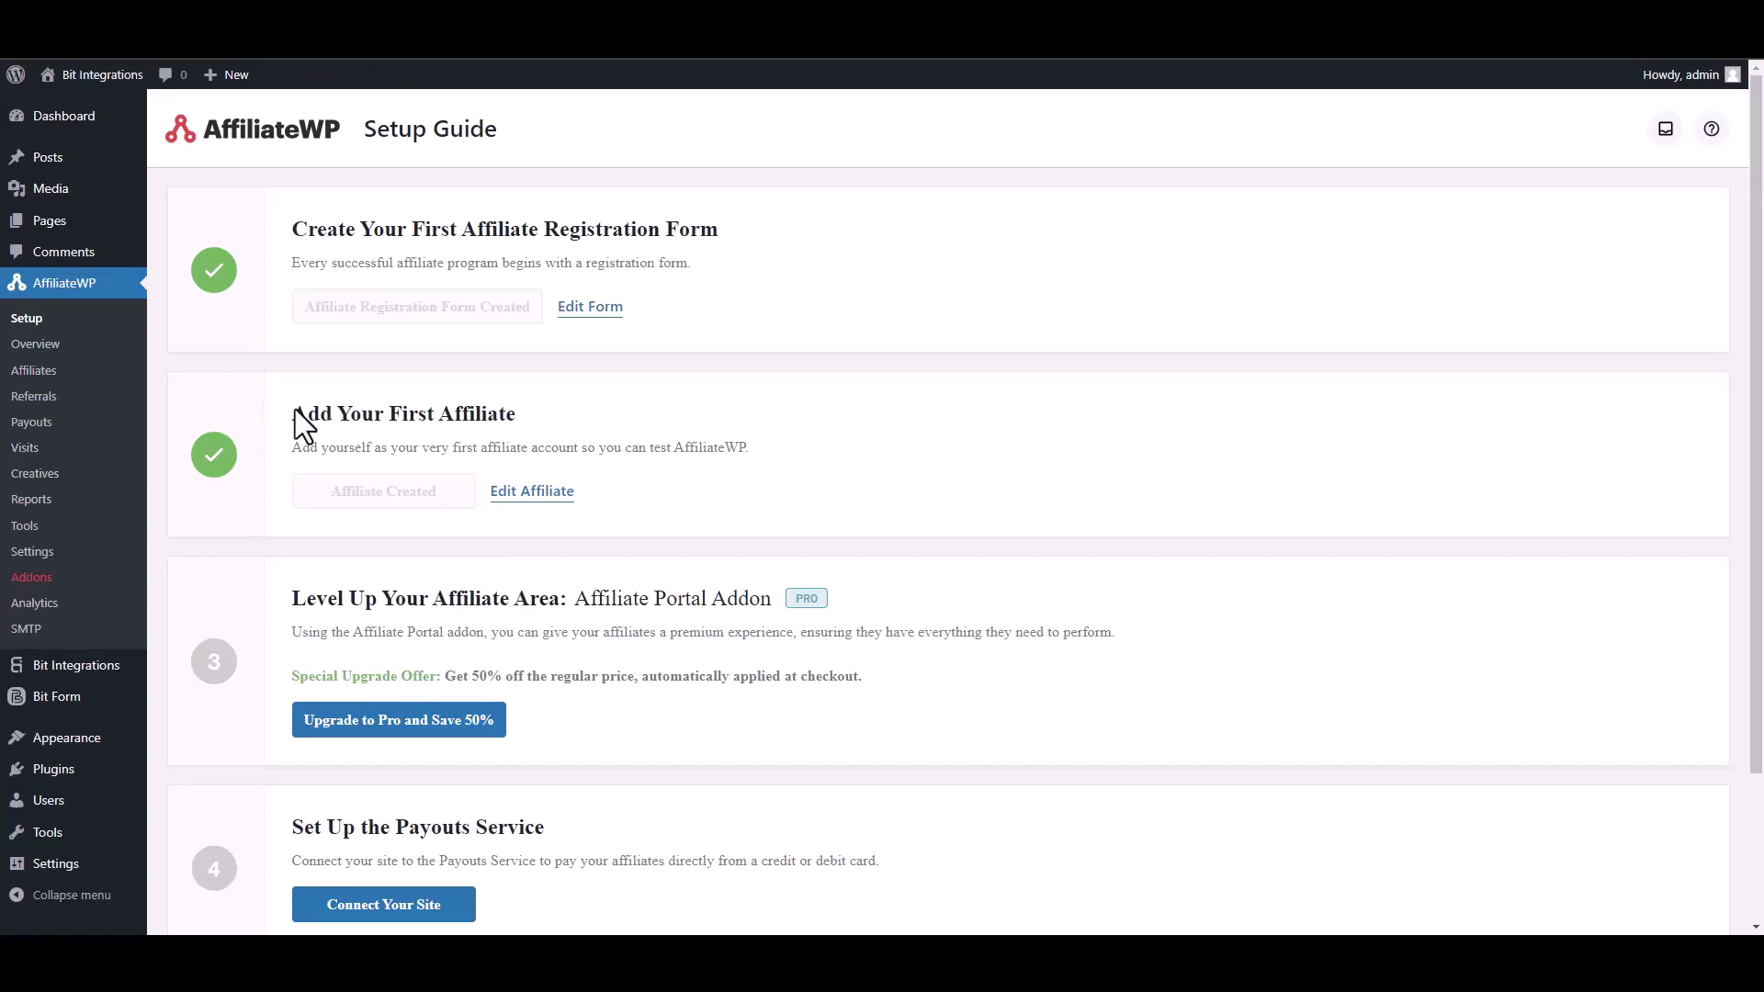
# Open AffiliateWP Referrals to find the pending $599.00 Sale referral for Bit Apps
pyautogui.click(35, 398)
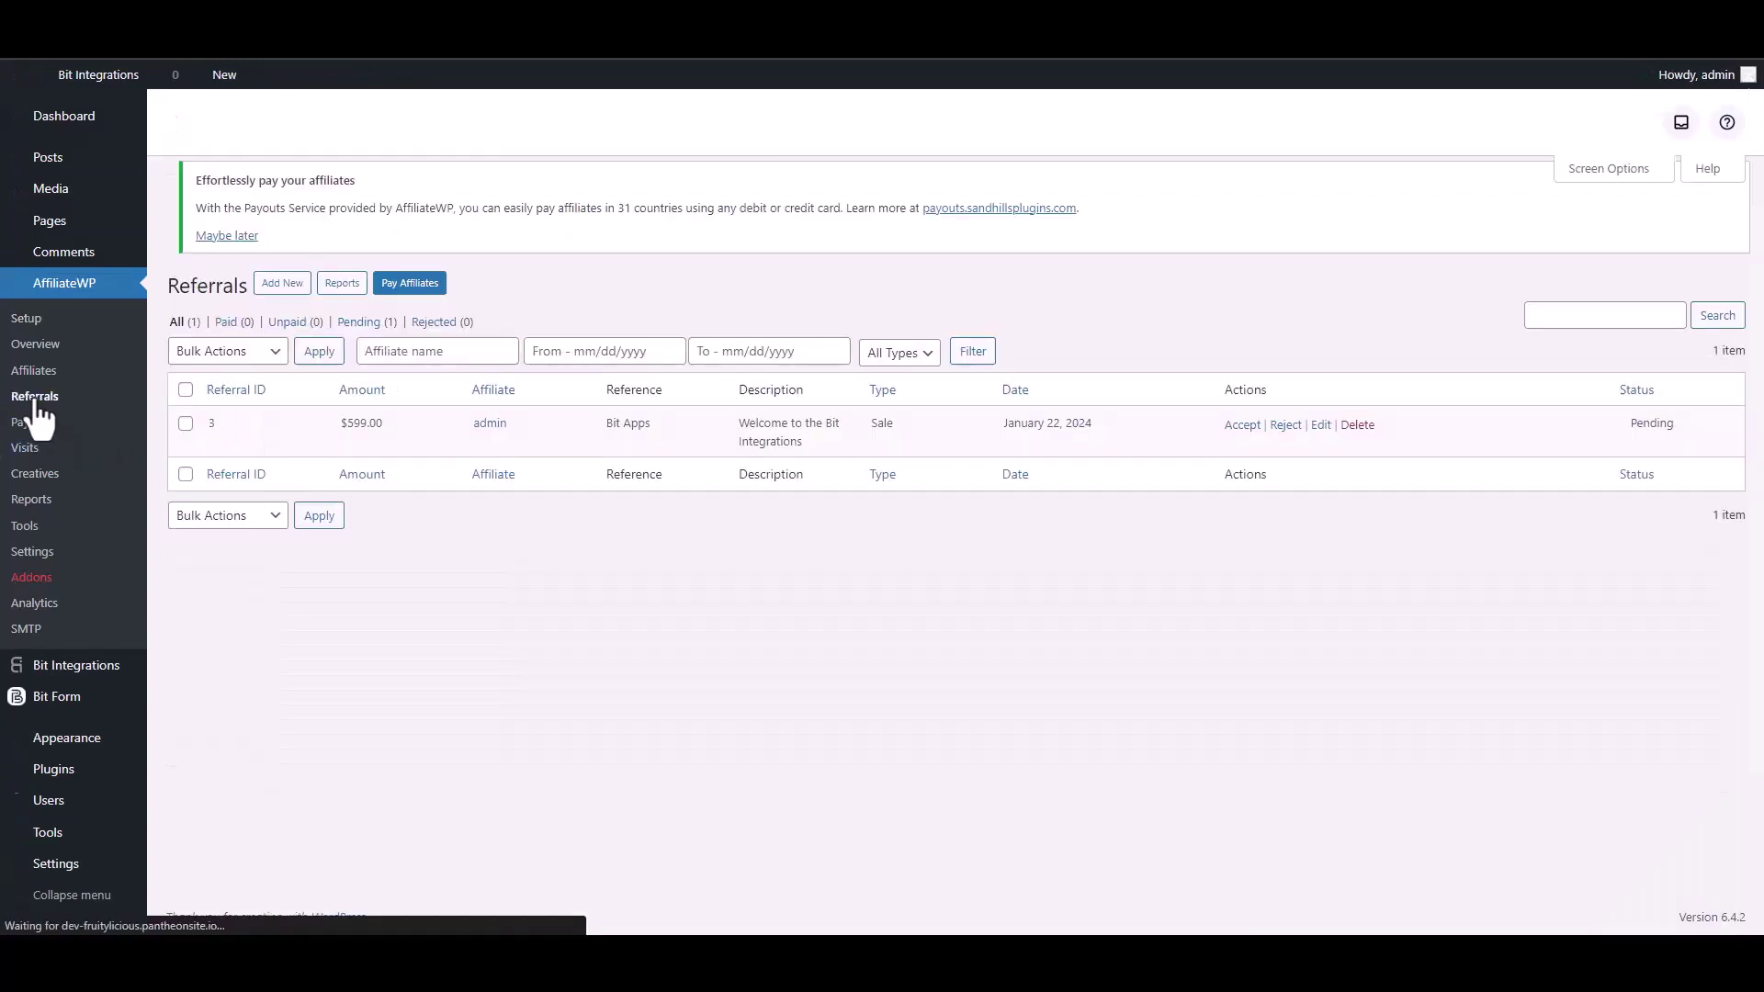